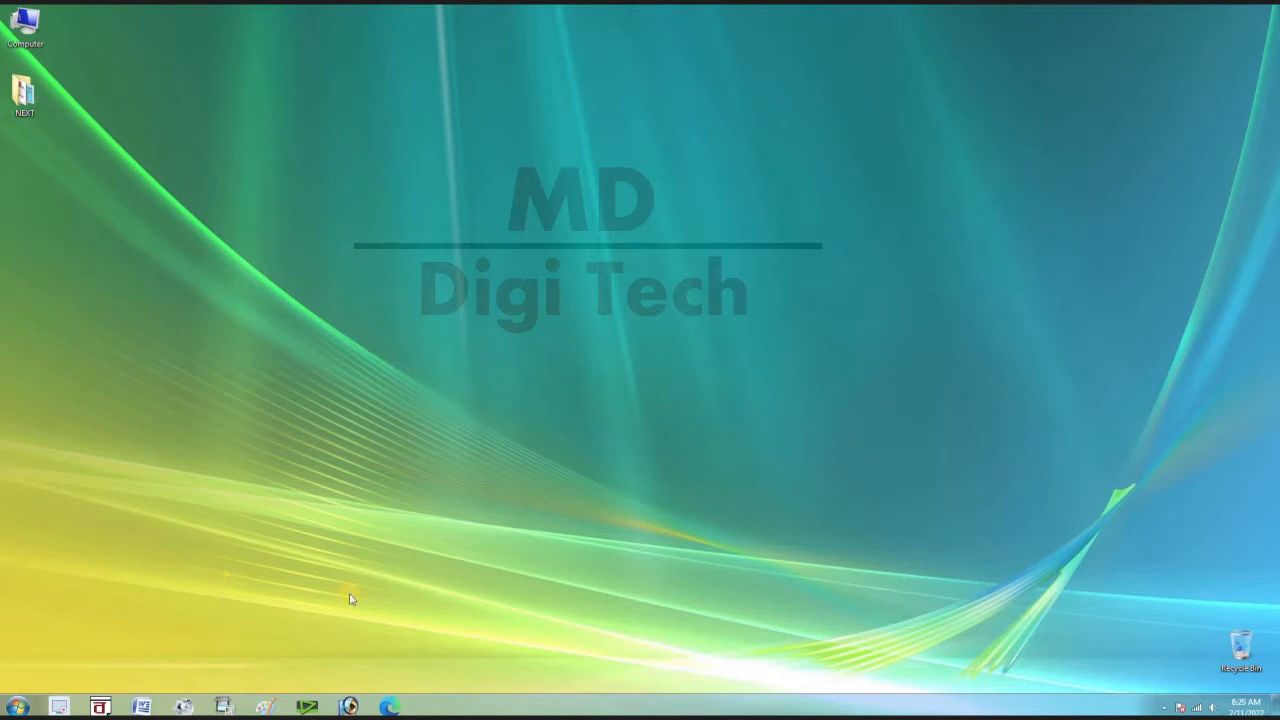
Launch Edge maximized, search Bing for 'edistrict', and reach the West Bengal e-District login page
click(396, 702)
click(566, 486)
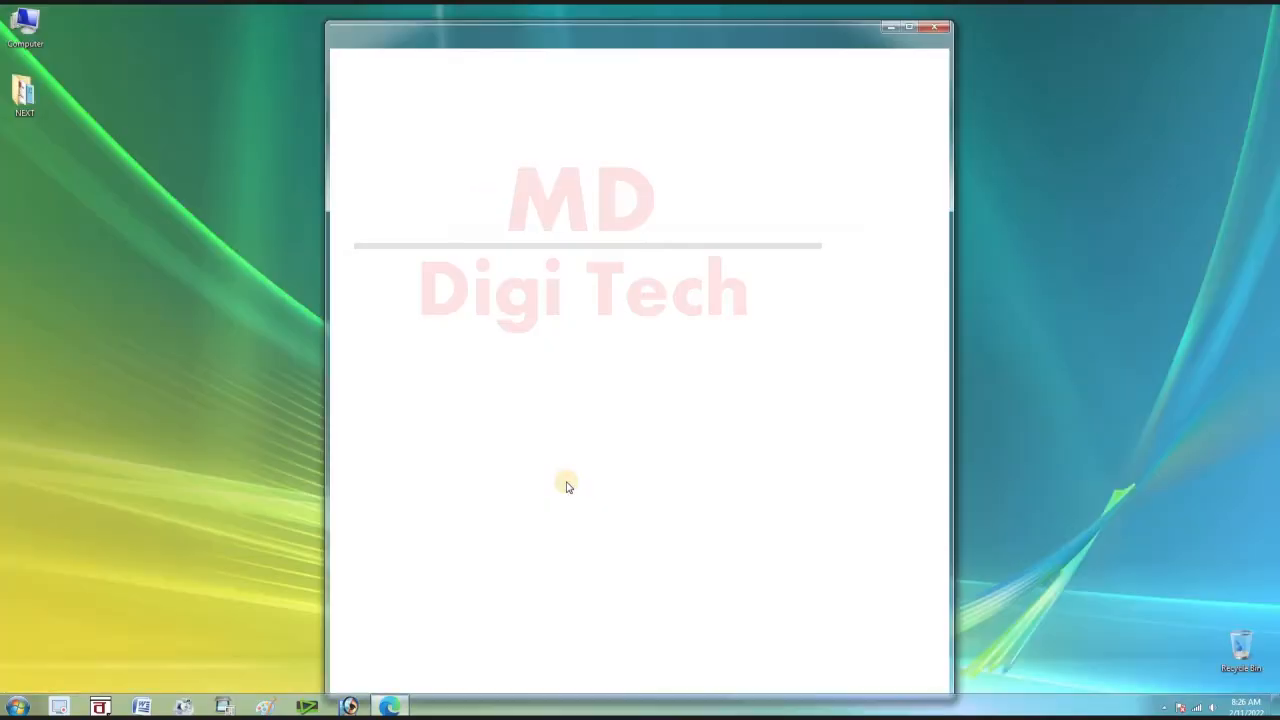
click(906, 29)
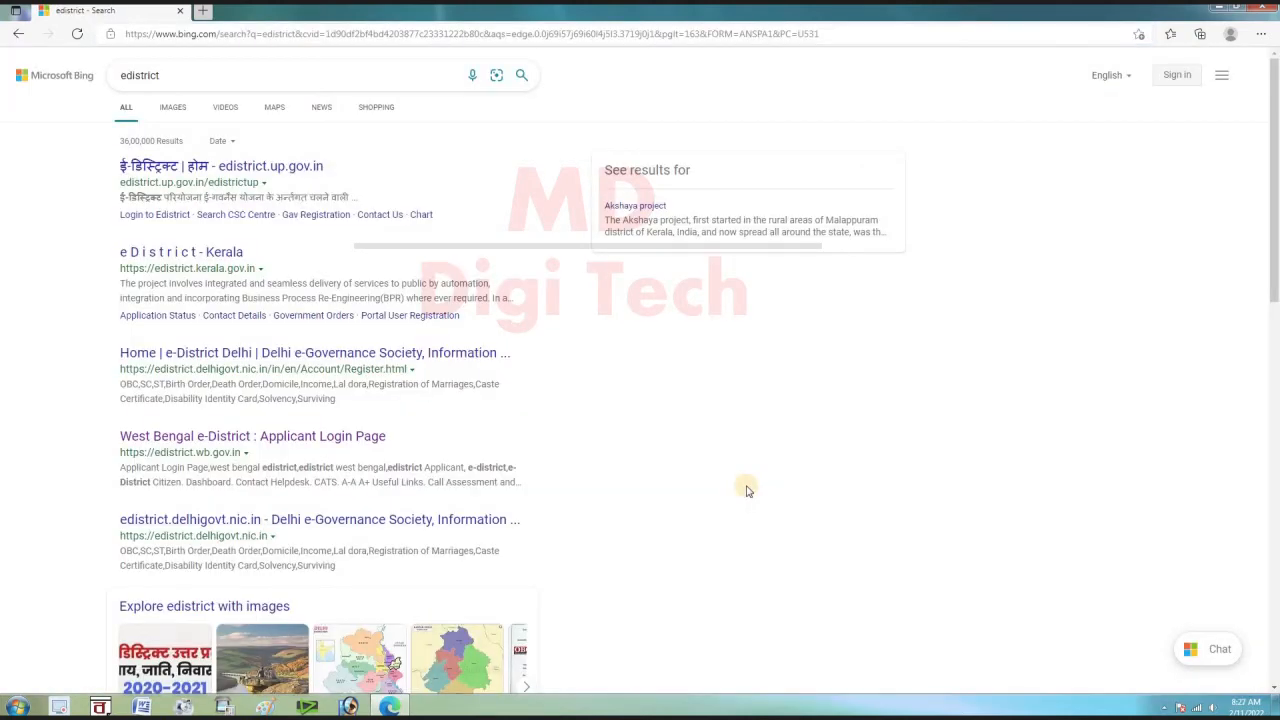
click(322, 440)
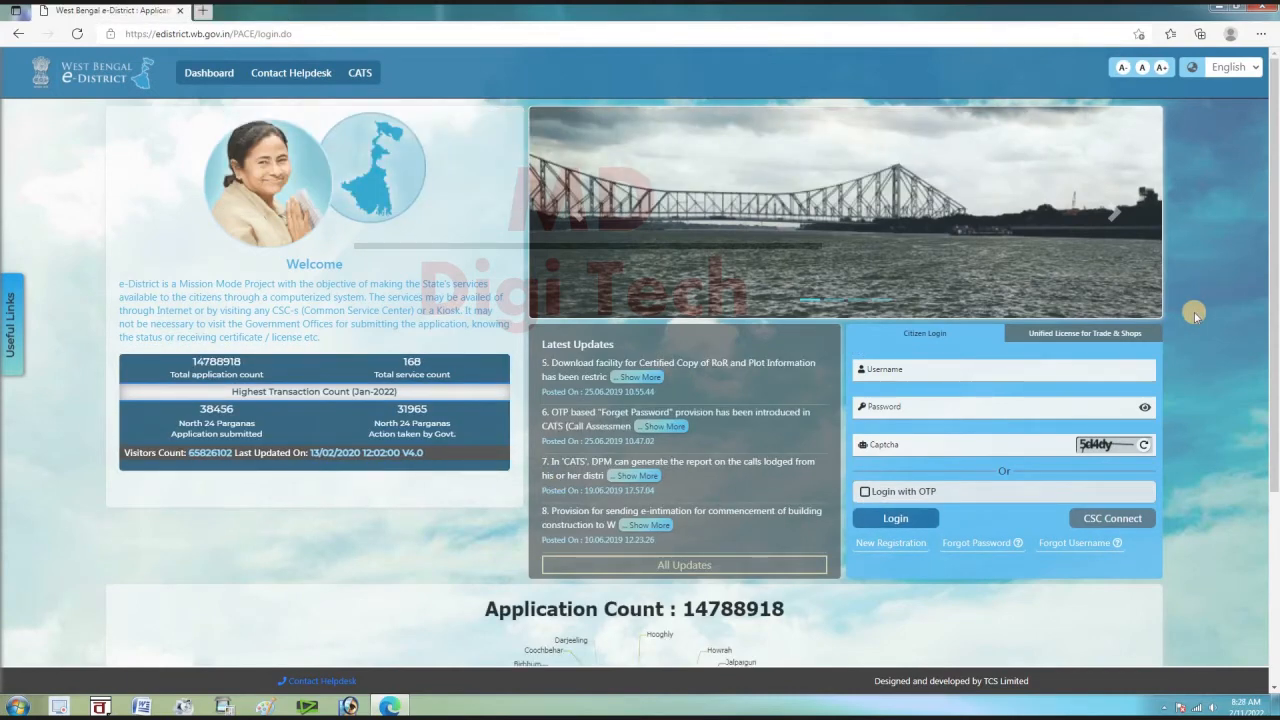
Open the Citizen Registration form in a new tab via New Registration under Citizen Login
drag(1274, 390, 1276, 292)
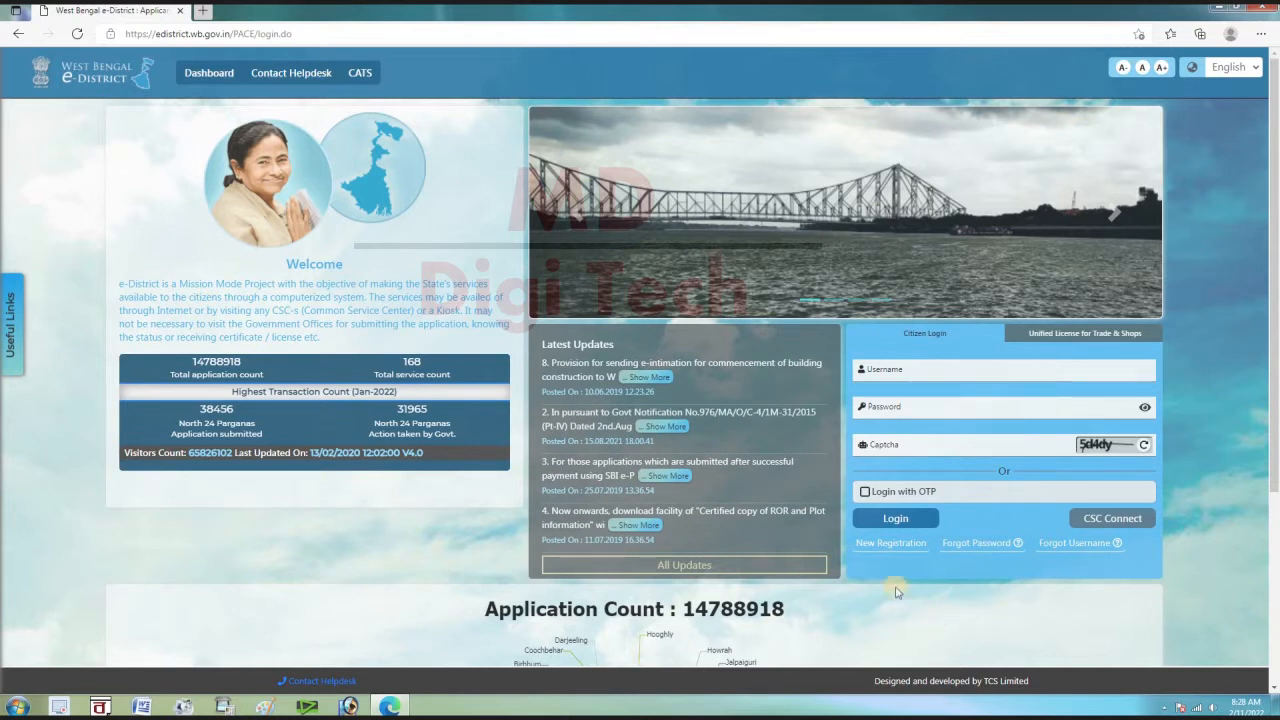
click(891, 544)
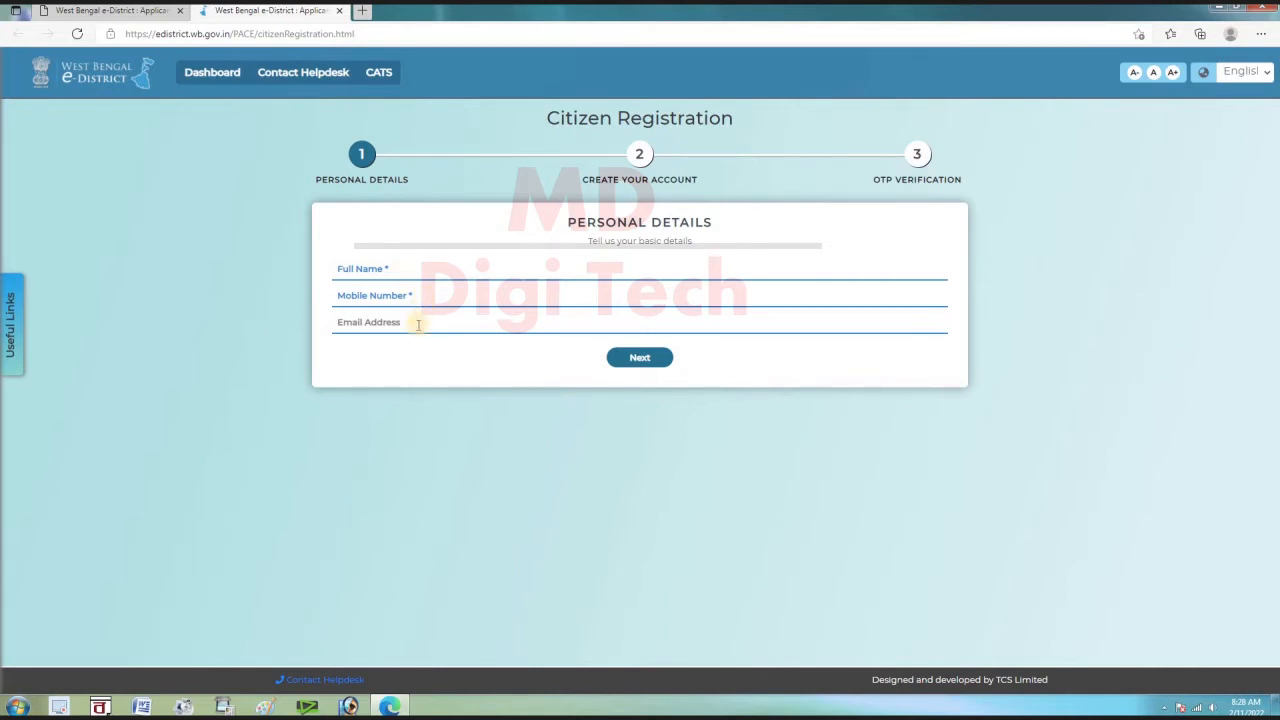
Fill personal details, set the account user name and password, and submit the OTP
click(640, 360)
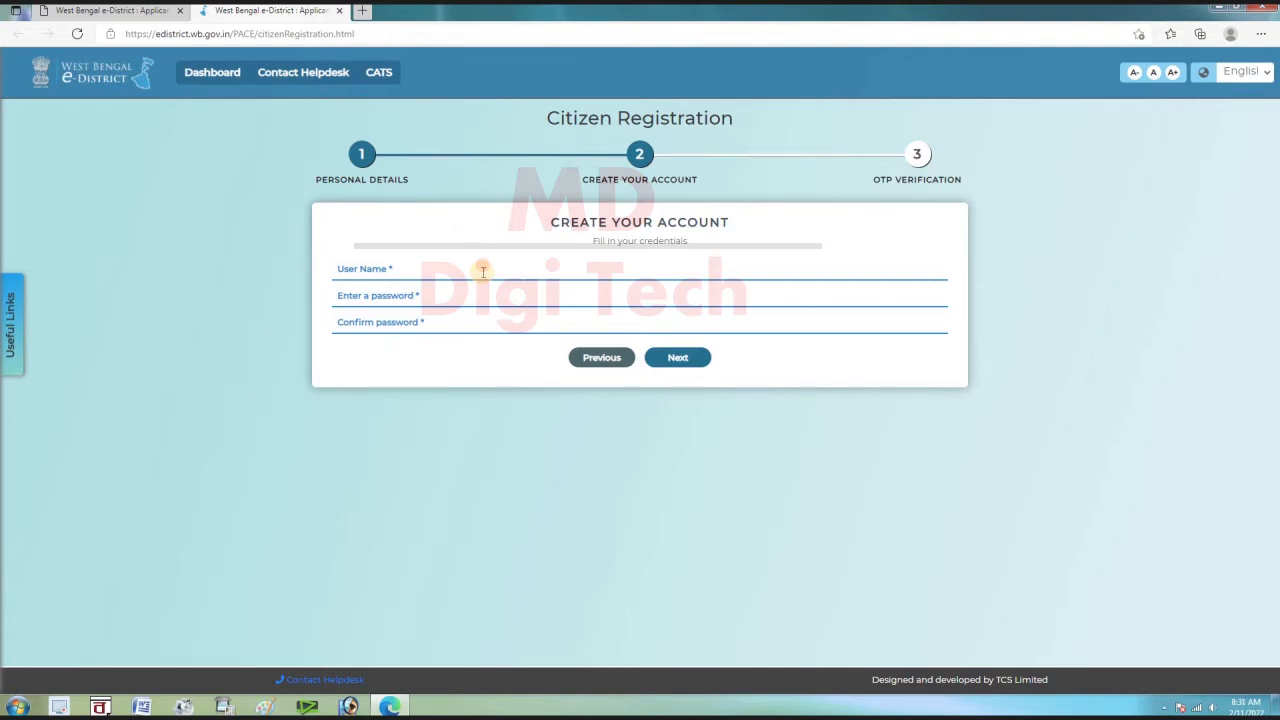
click(485, 297)
click(696, 360)
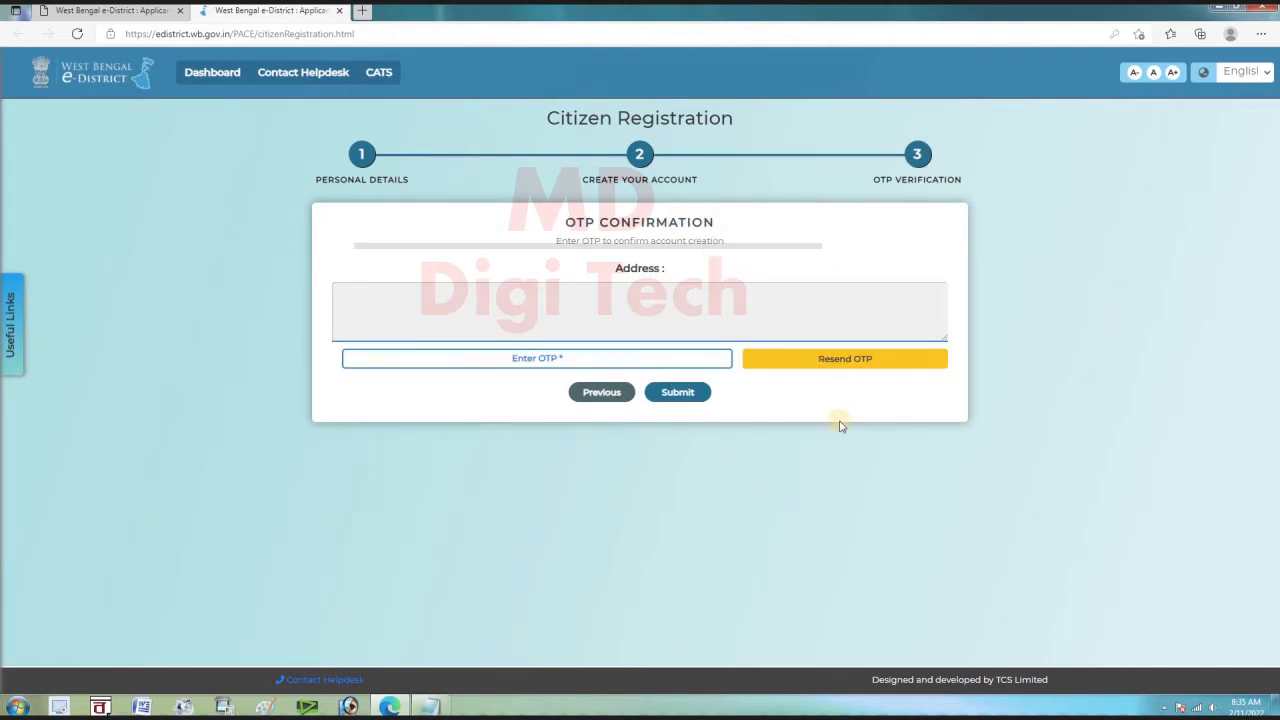
click(584, 359)
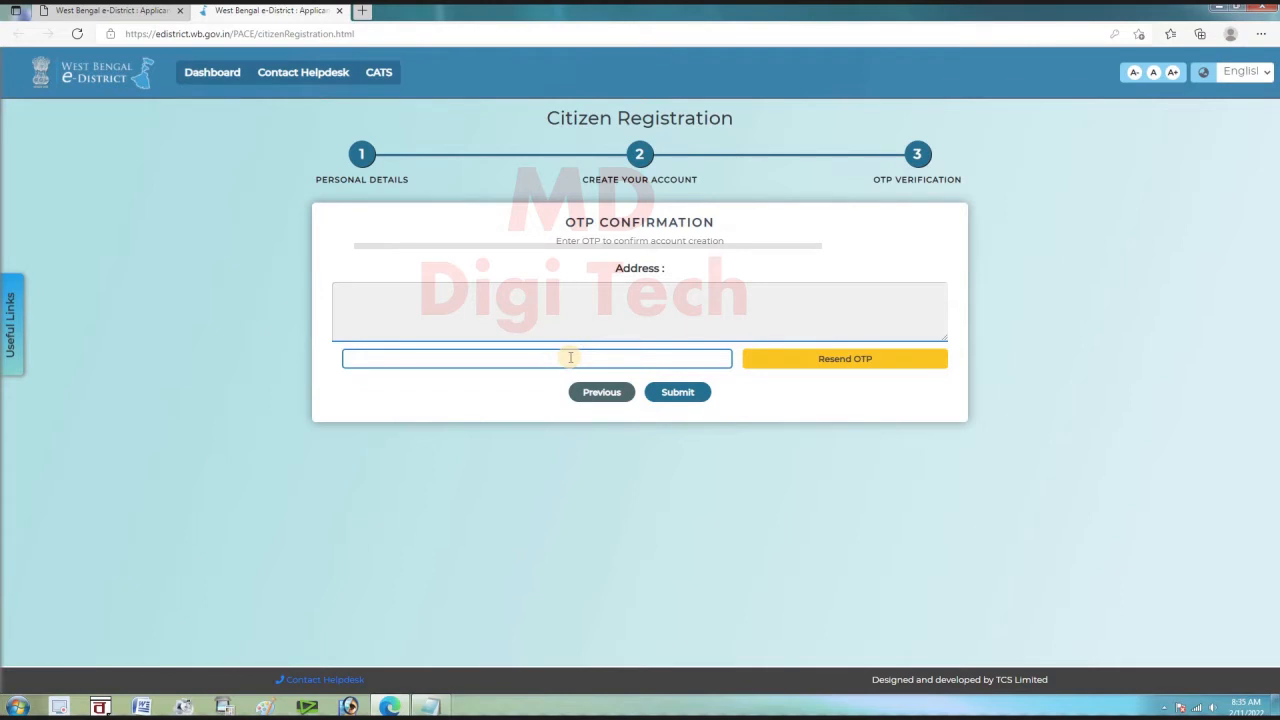
click(678, 396)
Log in from the first tab with the account username, password and captcha
click(140, 11)
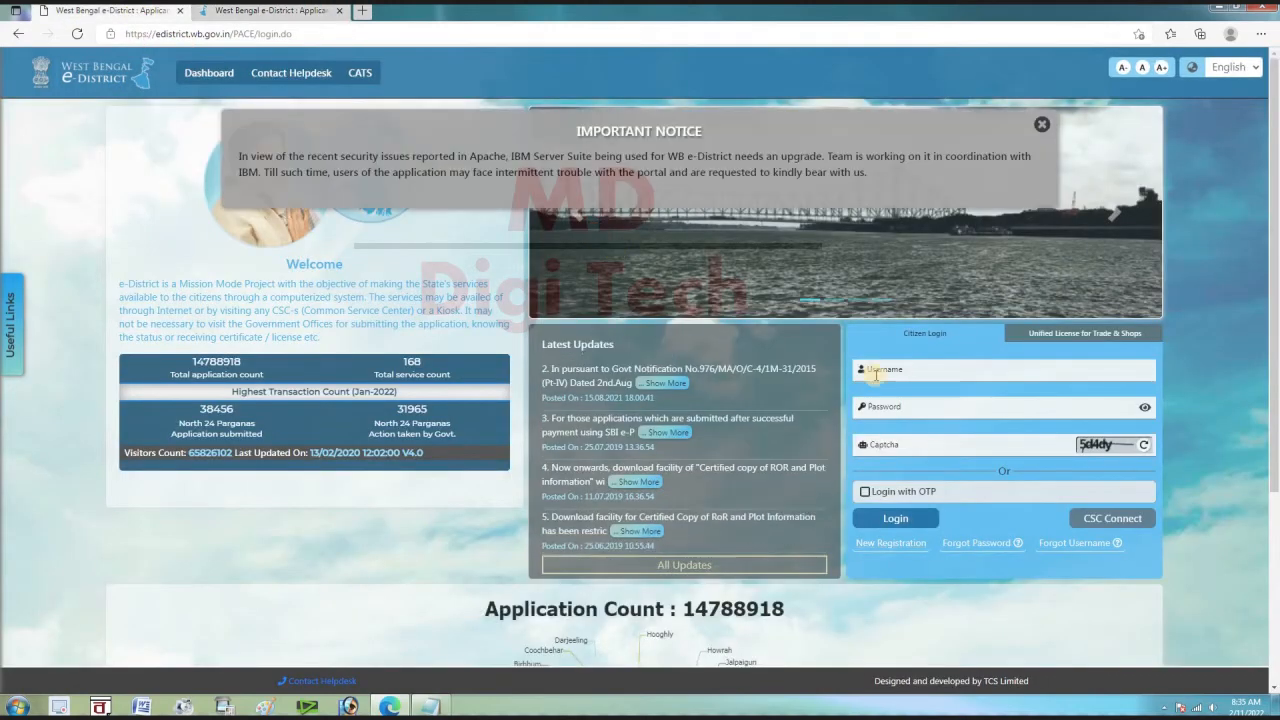
click(936, 369)
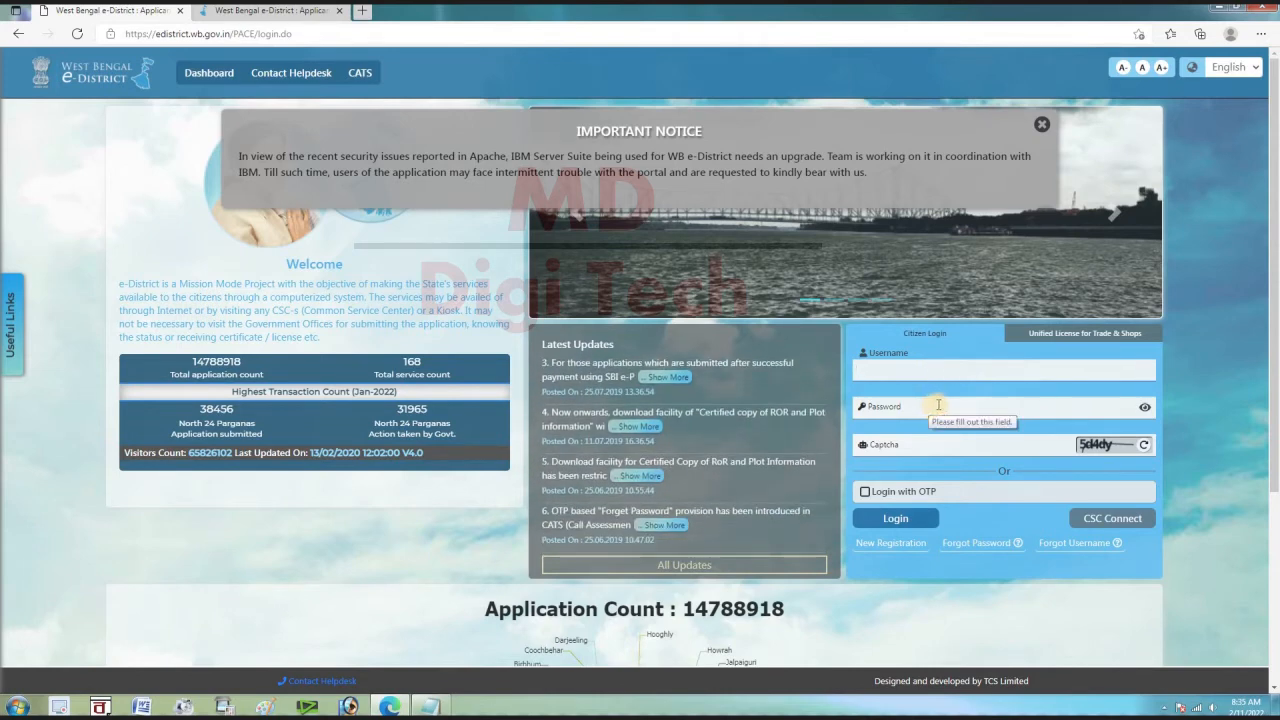
click(920, 440)
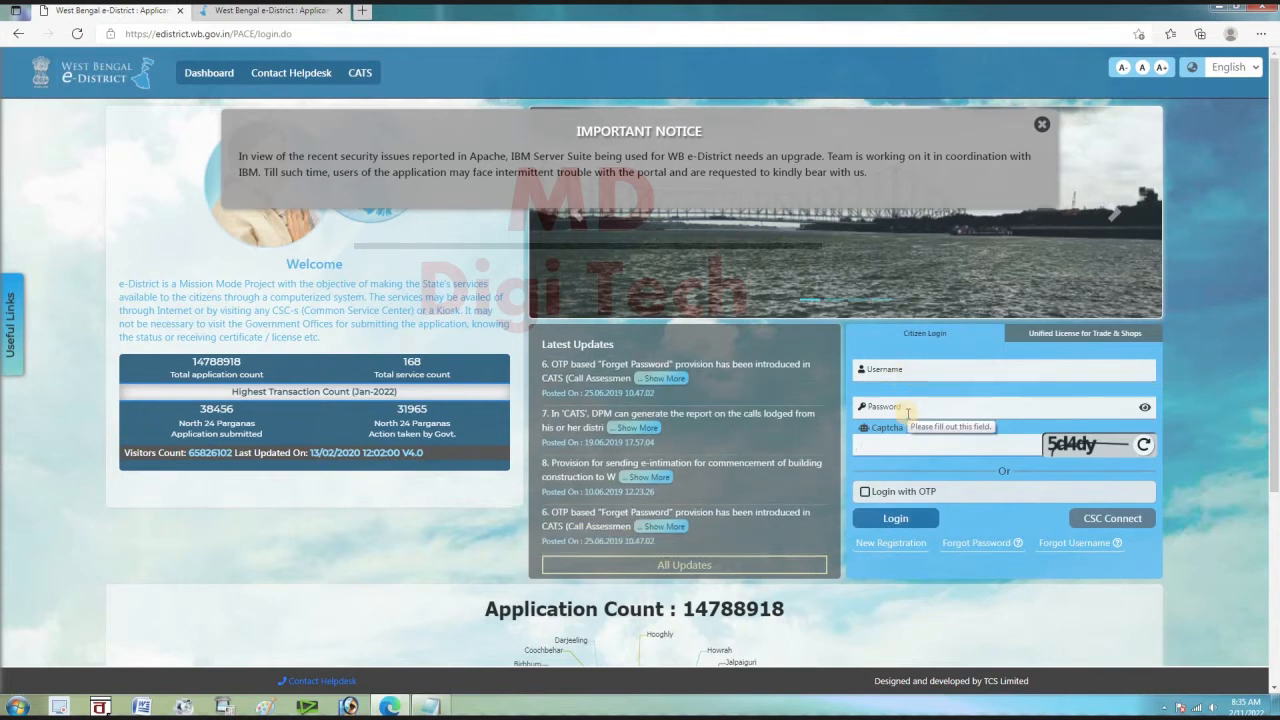
click(927, 520)
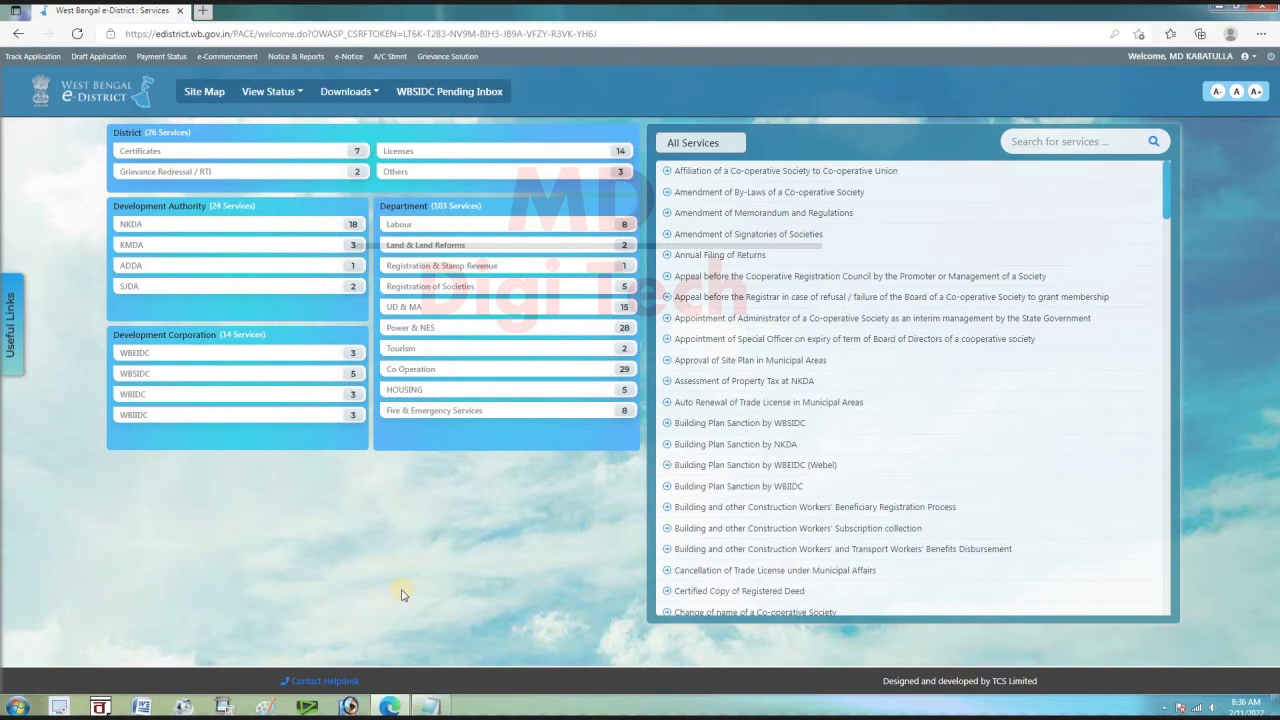
Choose Income Certificate under Certificates, accept the Aadhaar authorisation, and apply
click(144, 155)
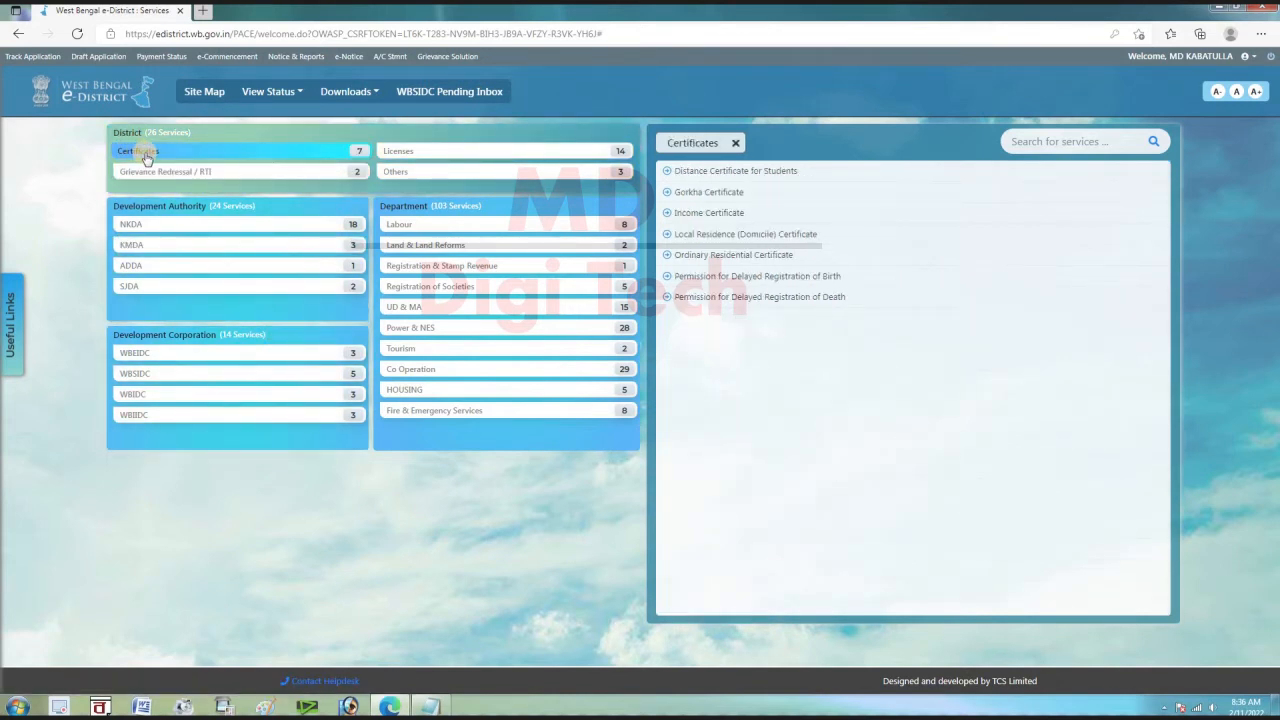
click(703, 220)
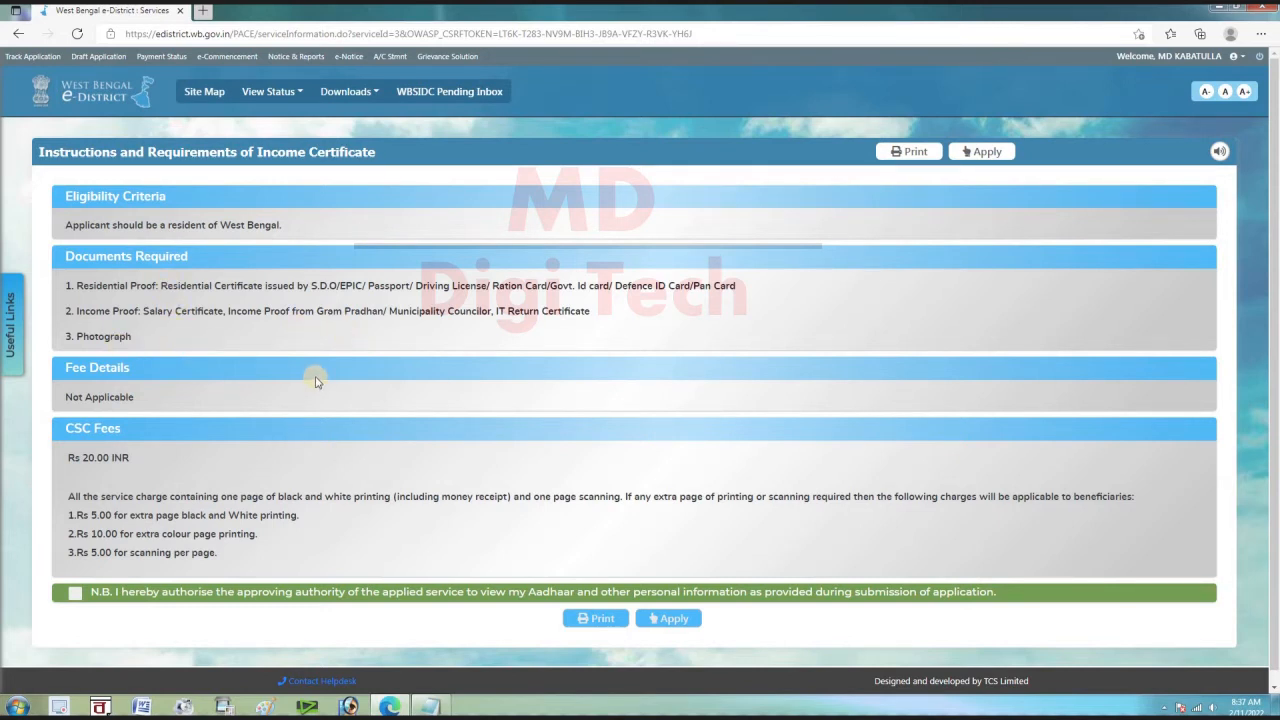
click(76, 597)
click(672, 620)
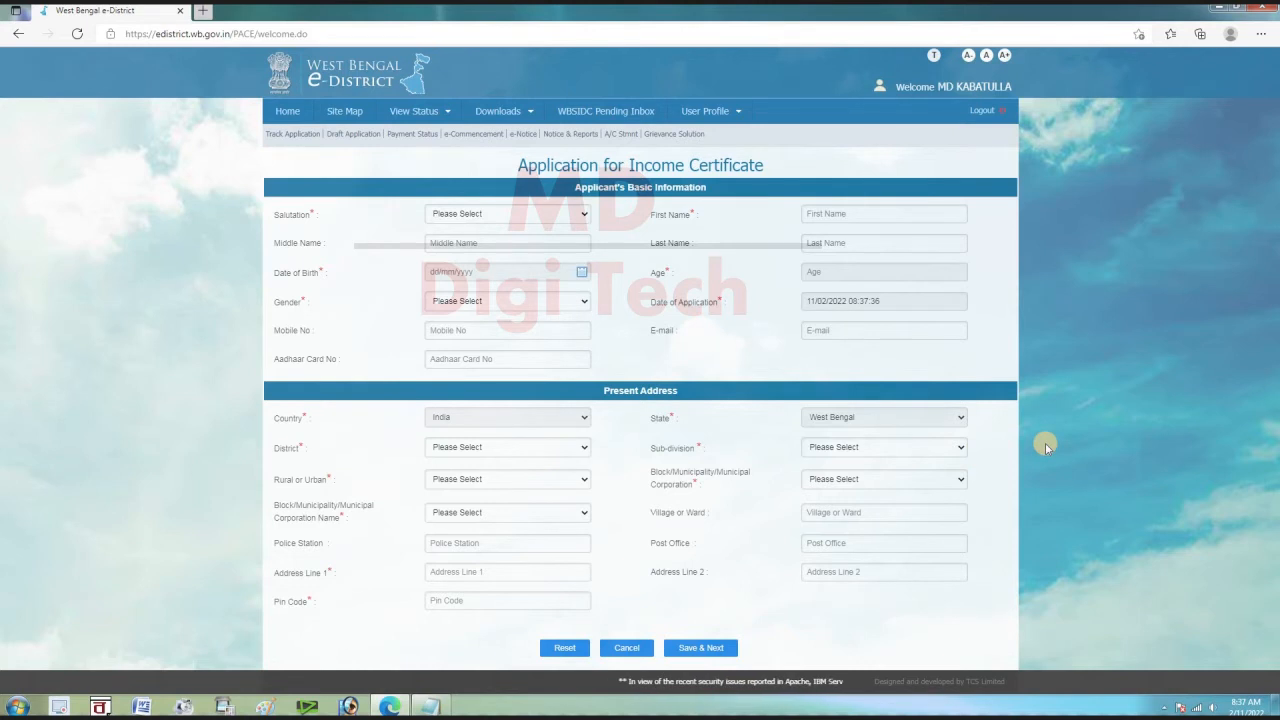
Set the applicant's salutation to Mr. and gender to Male
click(471, 218)
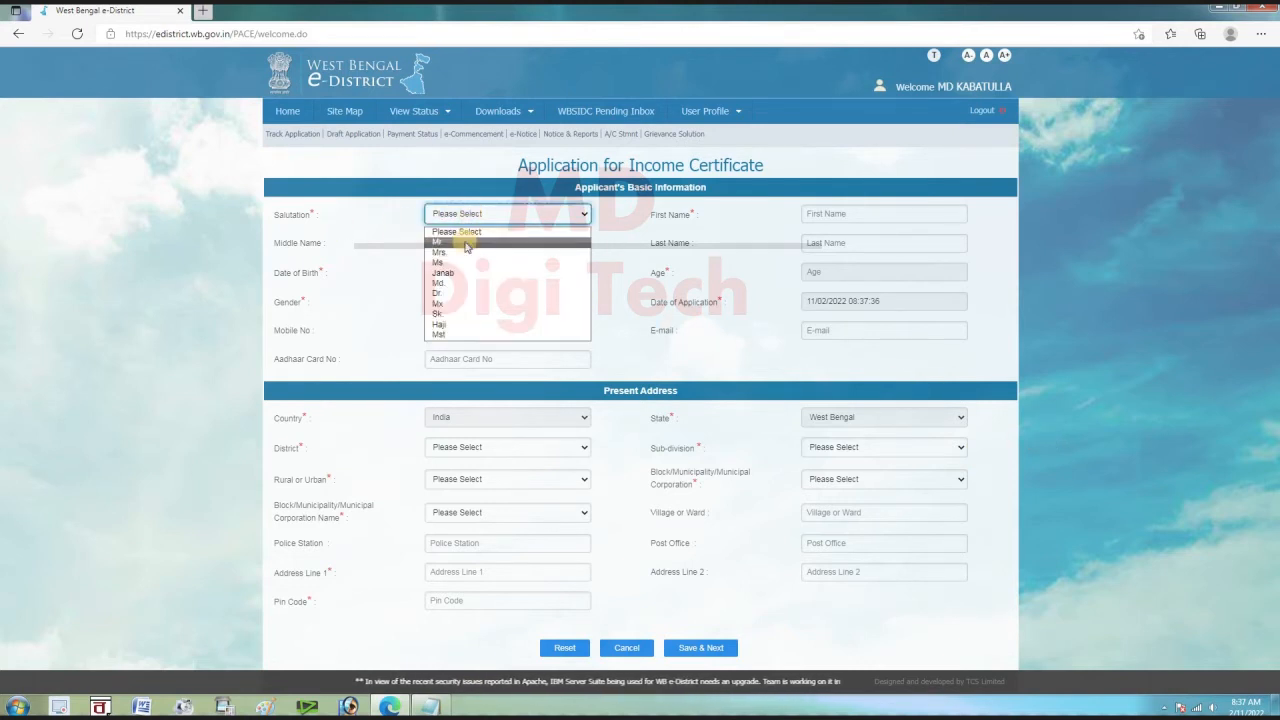
click(466, 243)
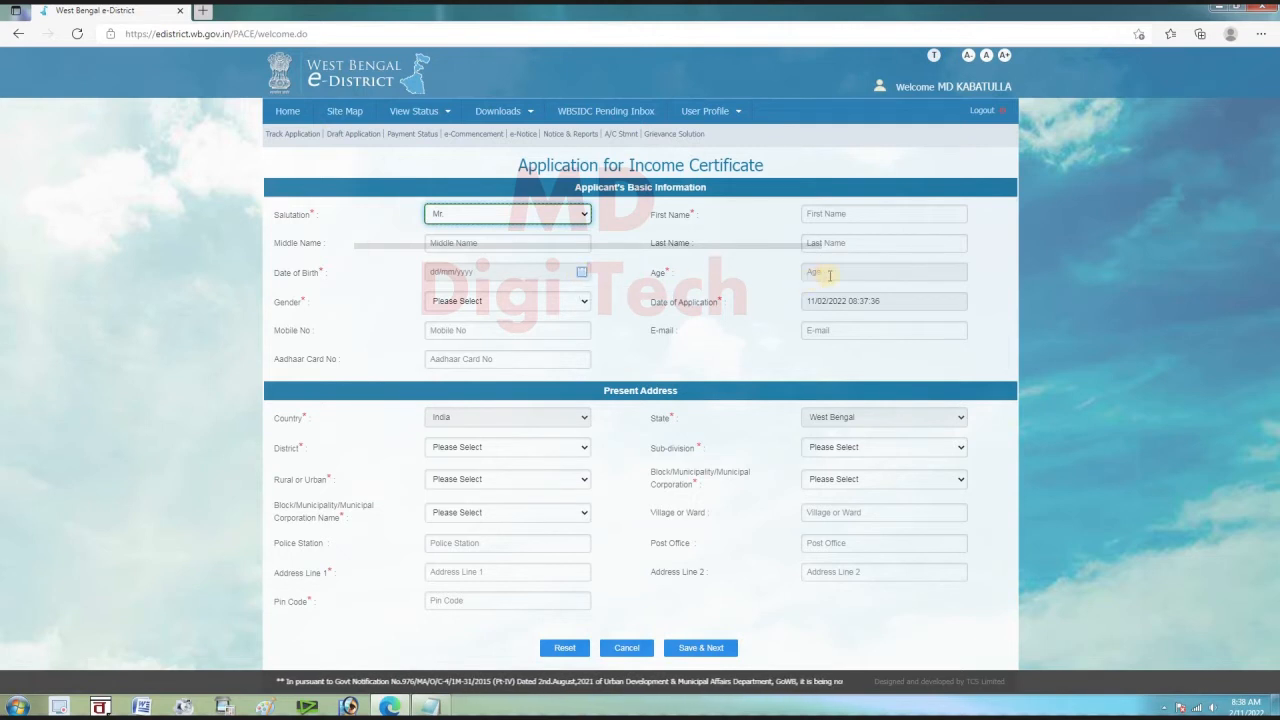
click(565, 301)
click(545, 330)
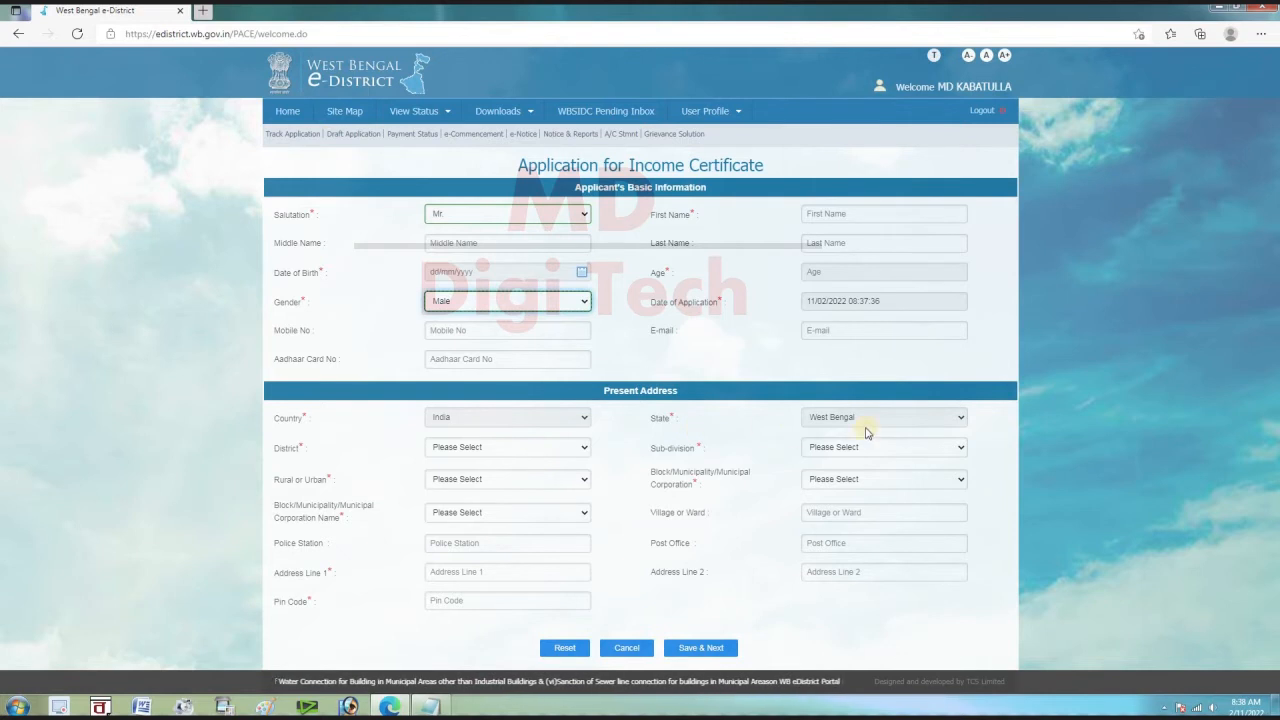
Set present address to Birbhum, Rampurhat, Rural, Block Mayureswar-1, with the suggested village
click(471, 447)
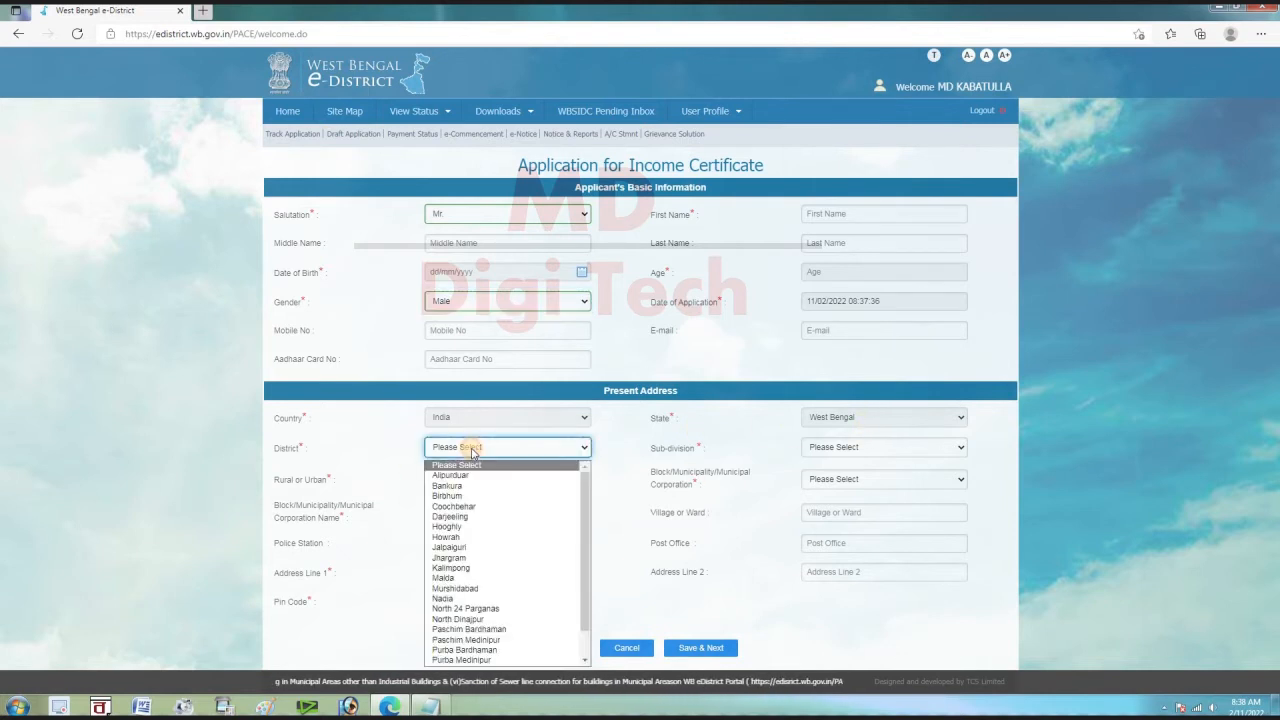
click(471, 496)
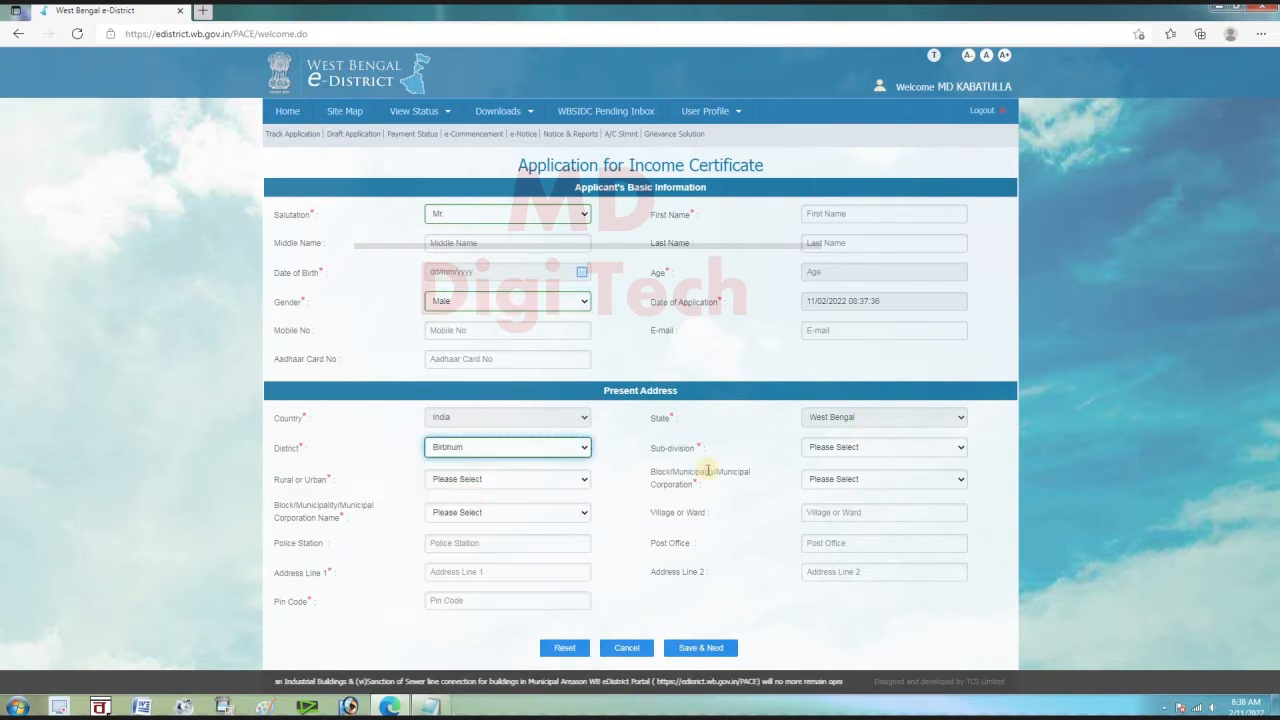
click(845, 451)
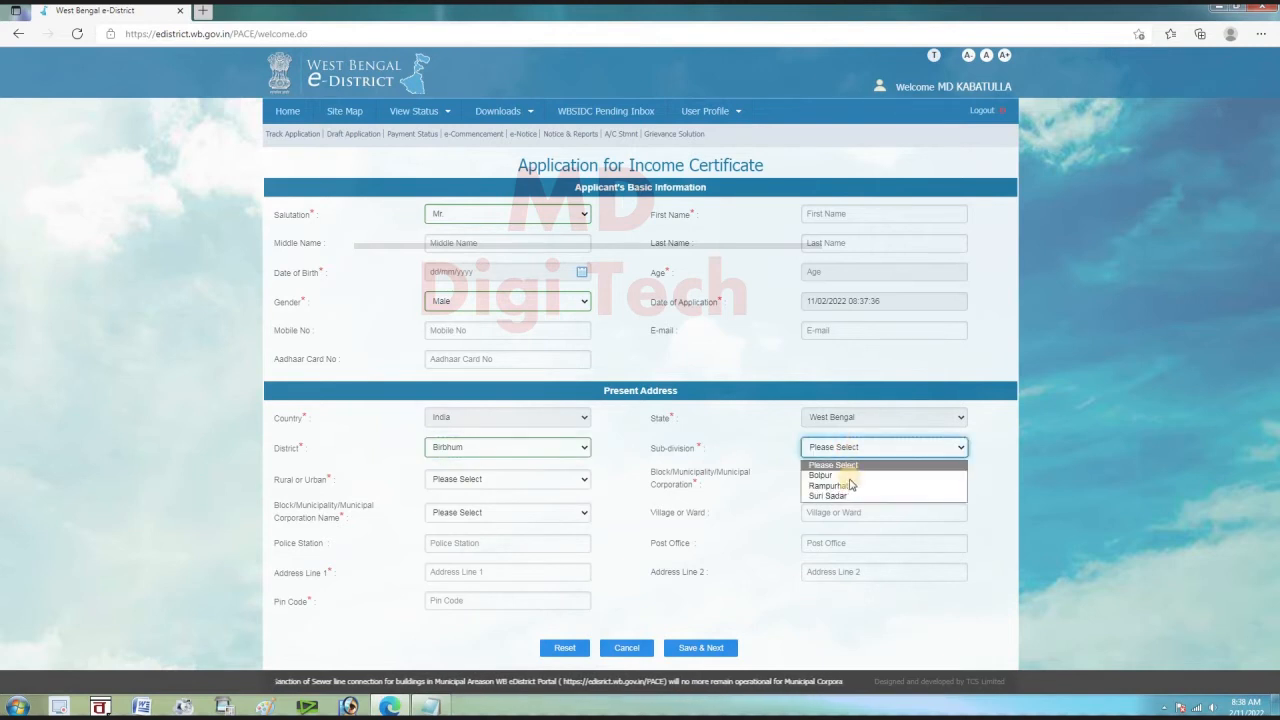
click(849, 487)
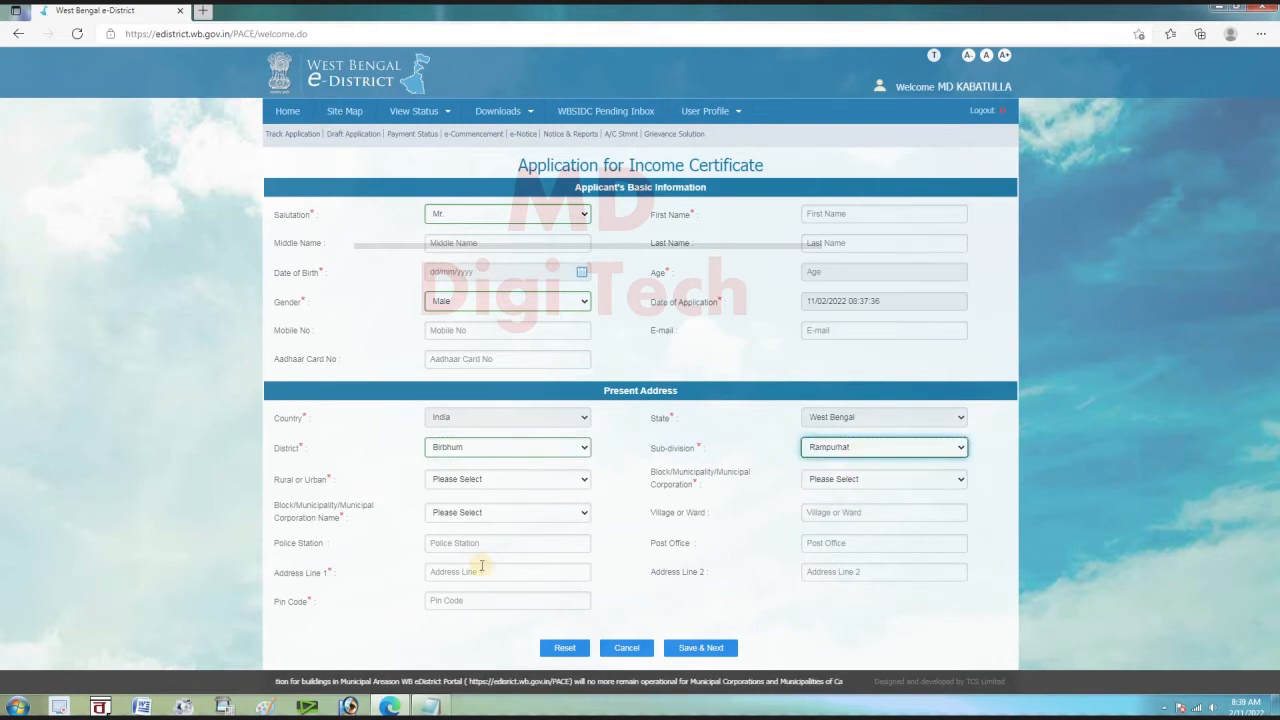
click(451, 483)
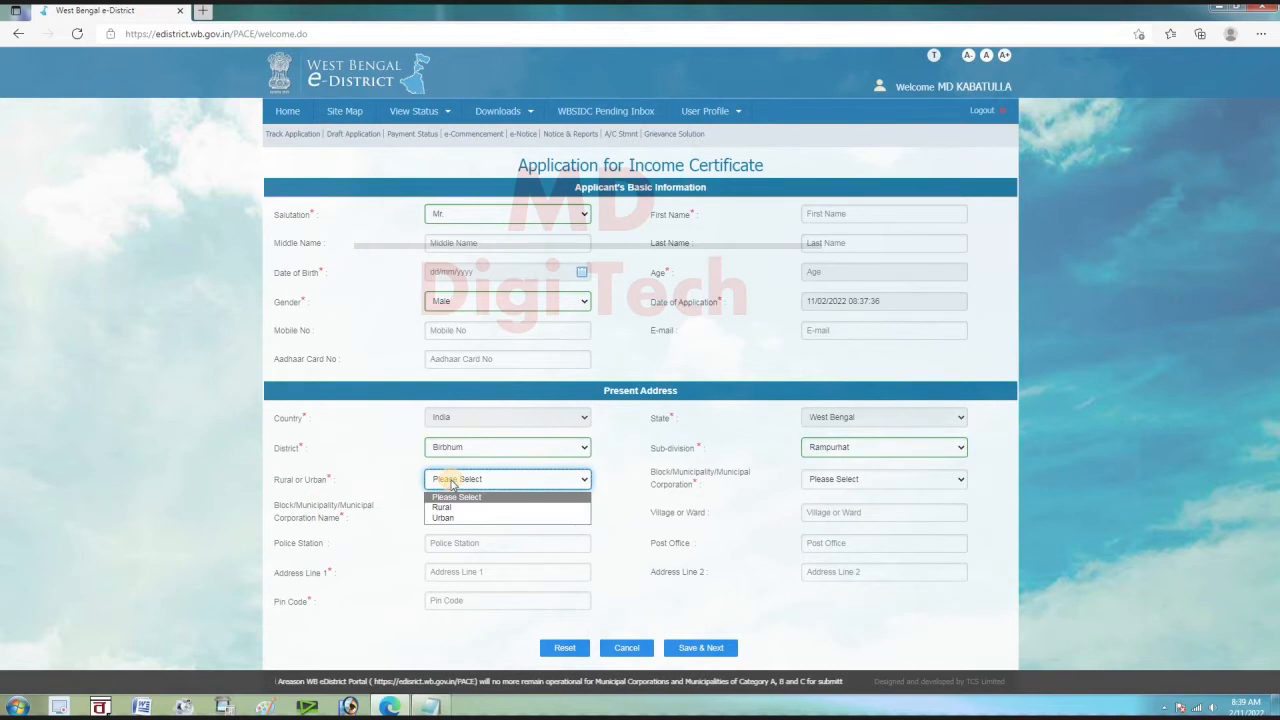
click(455, 498)
click(826, 480)
click(837, 509)
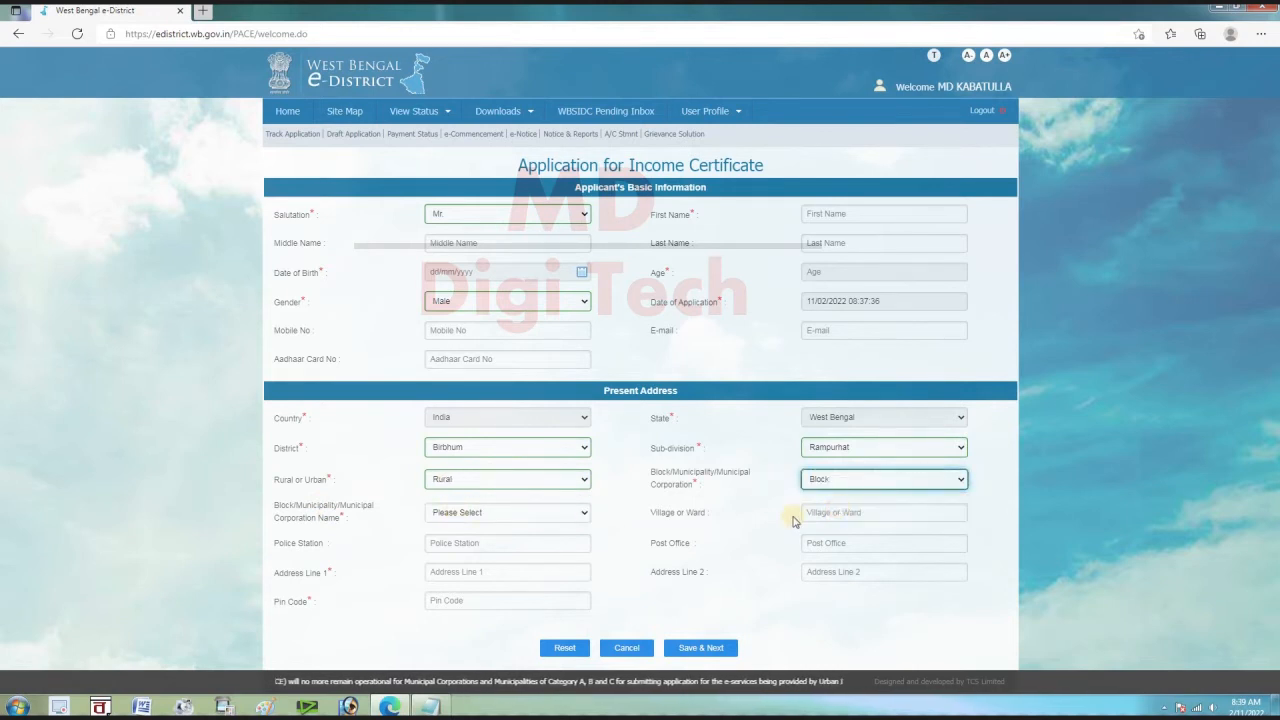
click(490, 515)
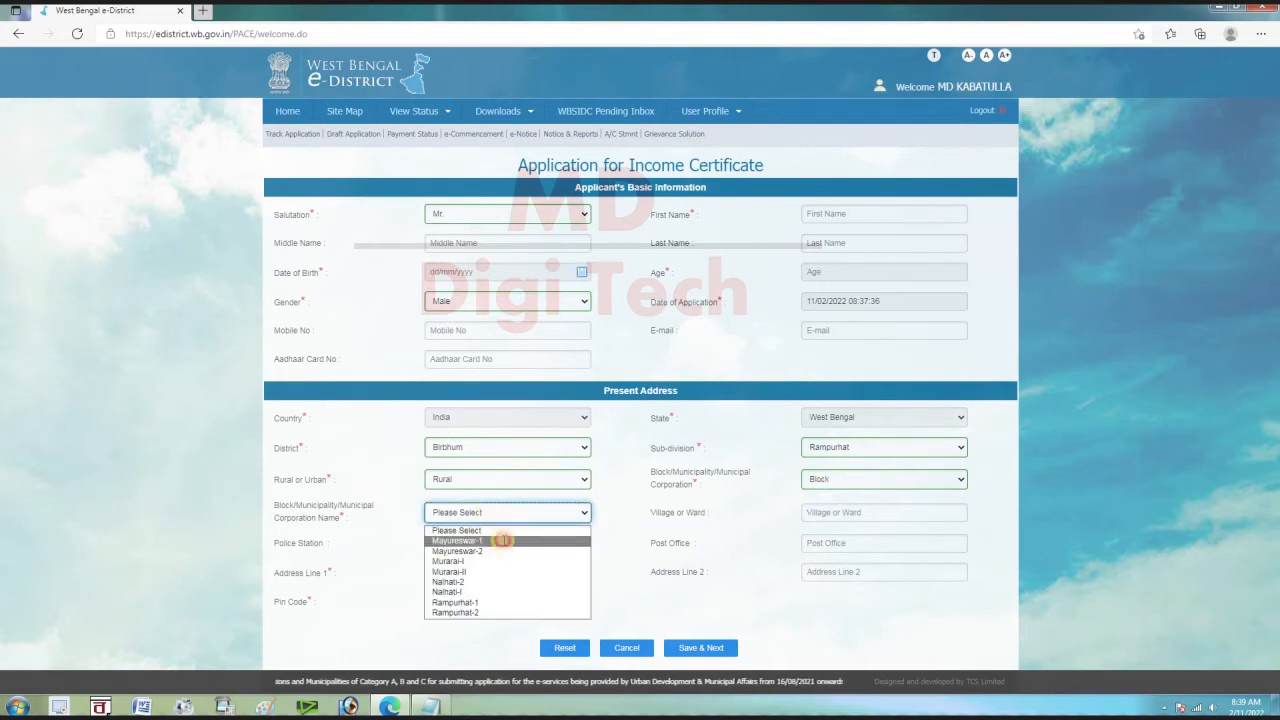
click(504, 541)
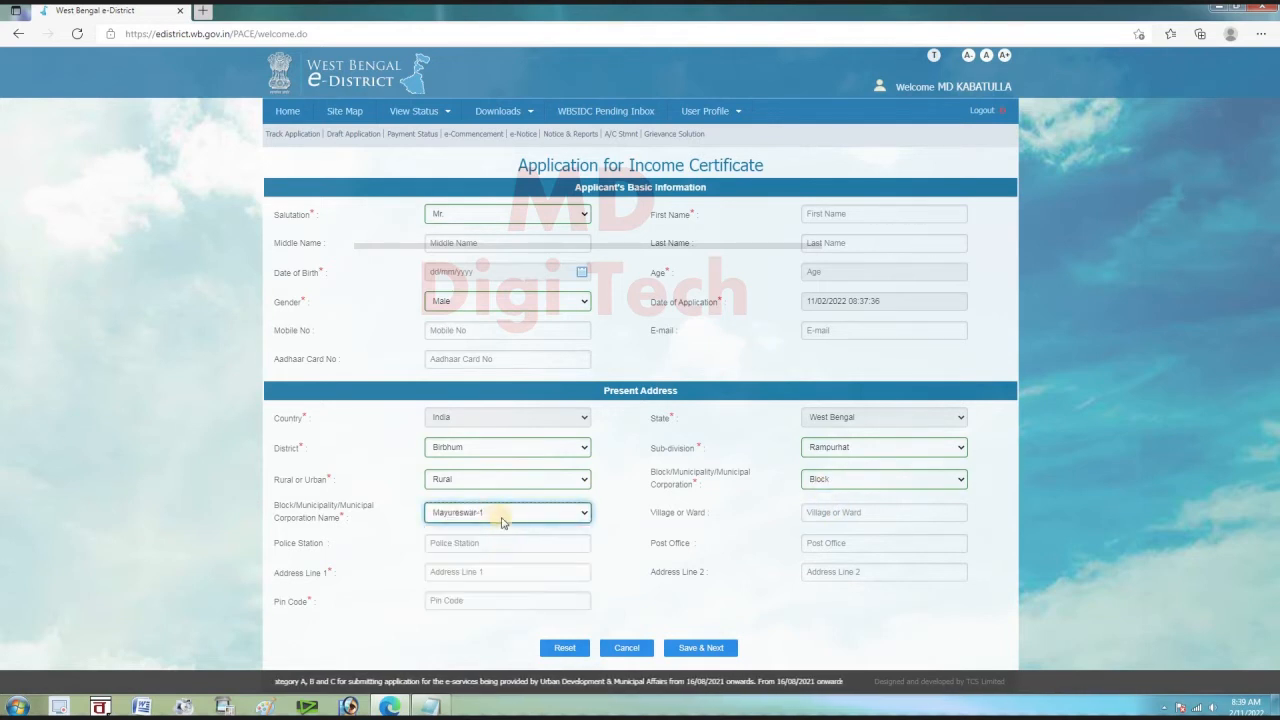
click(834, 513)
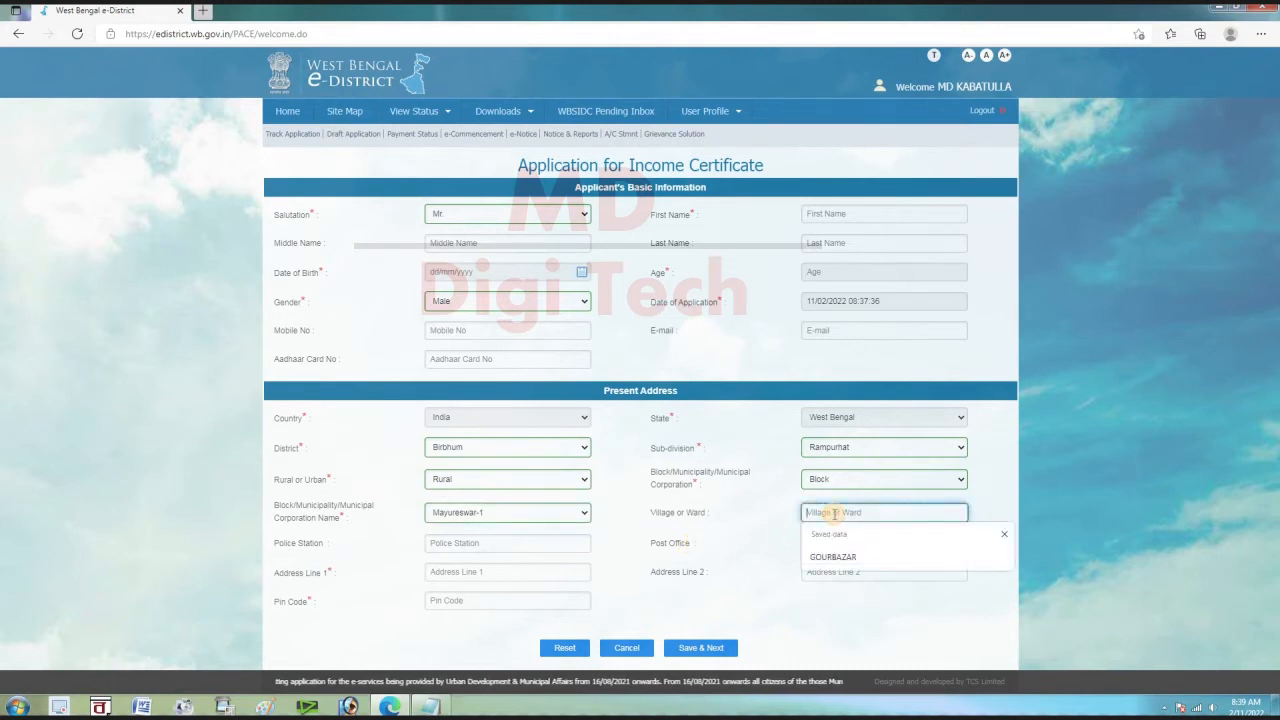
click(850, 556)
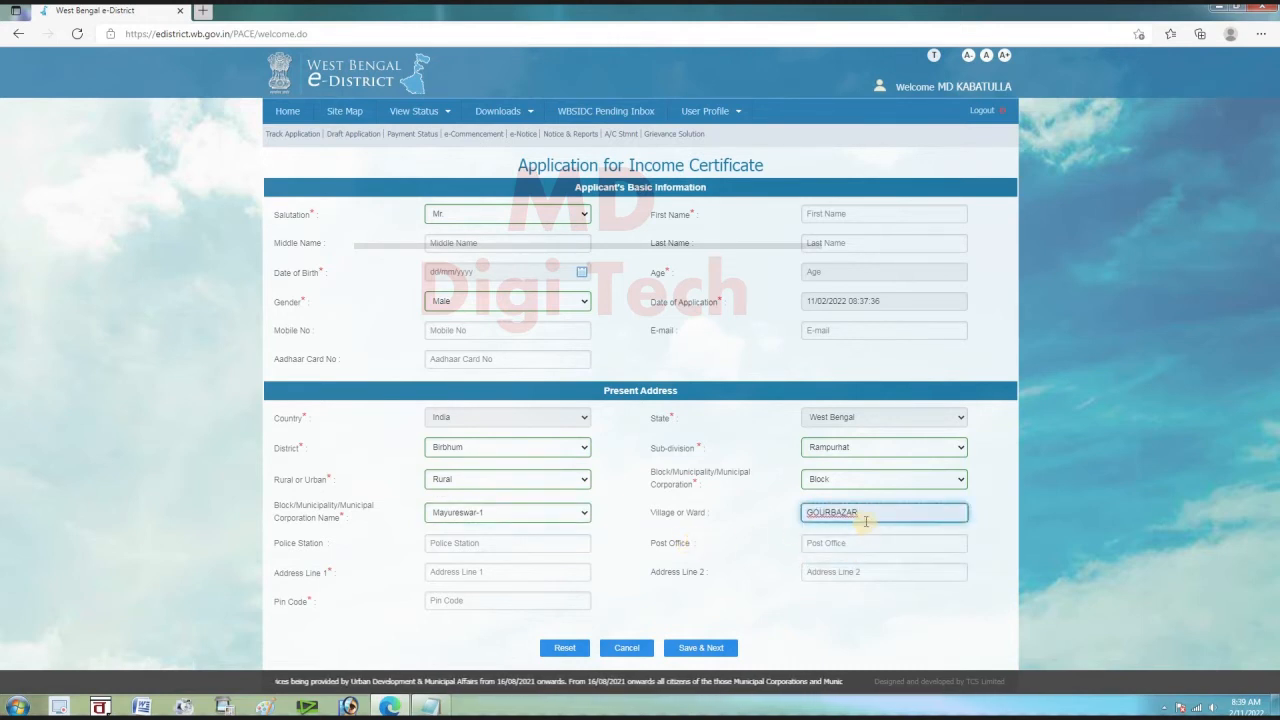
click(474, 543)
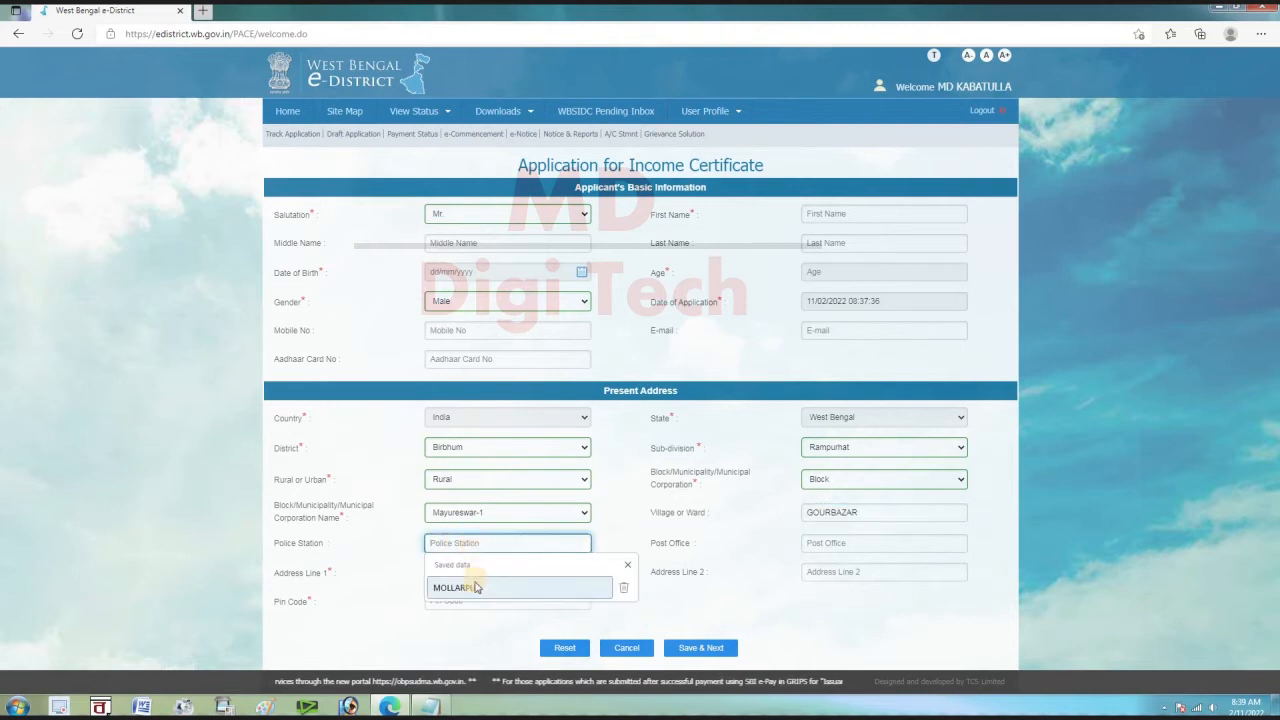
click(477, 588)
click(818, 543)
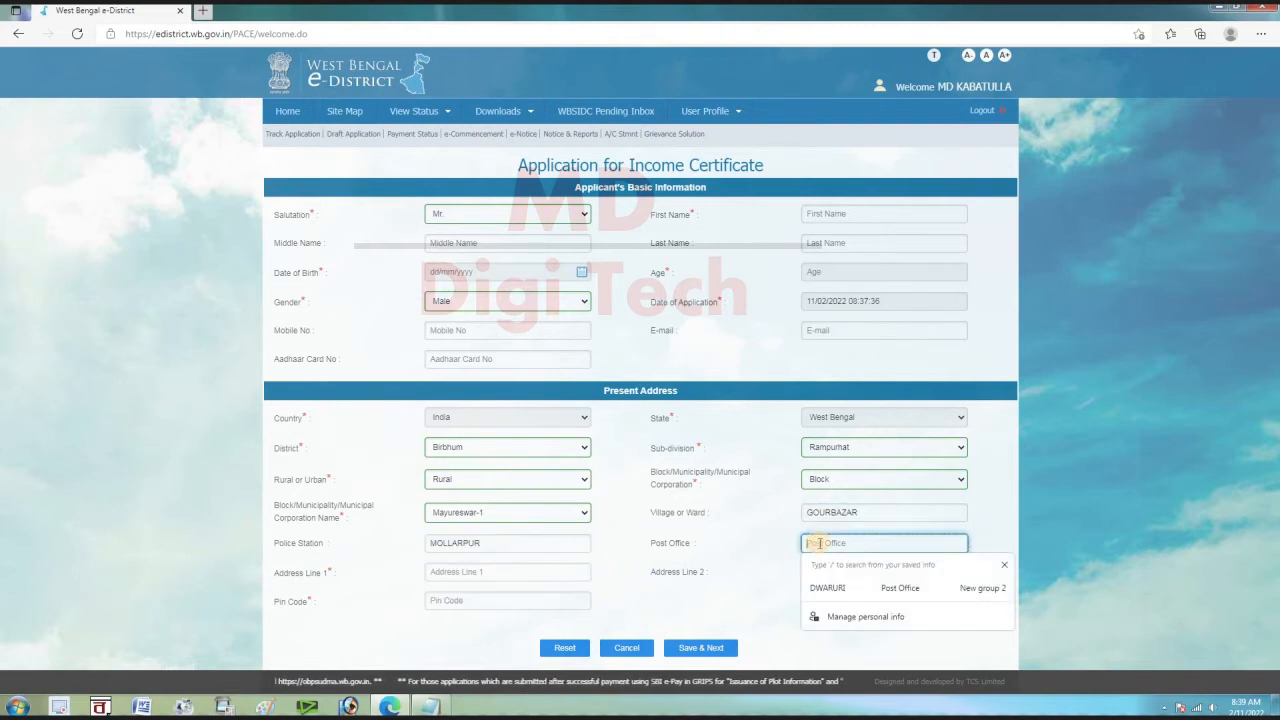
click(842, 590)
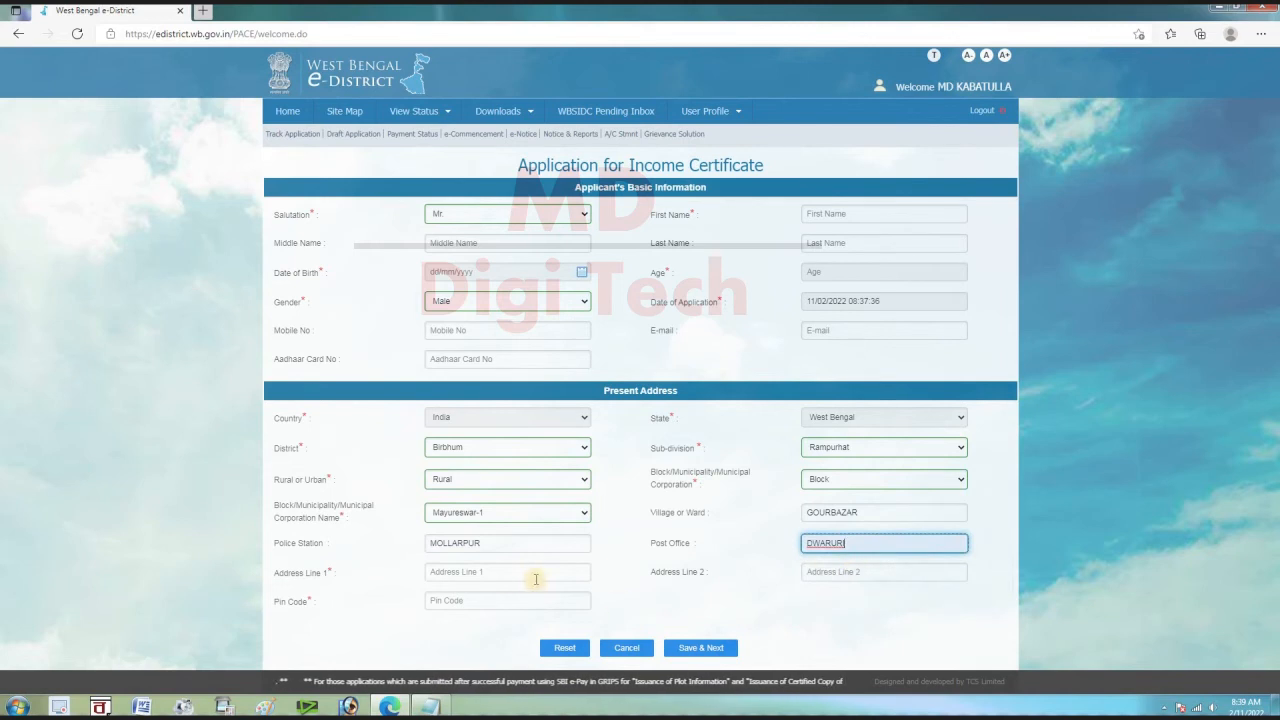
click(459, 573)
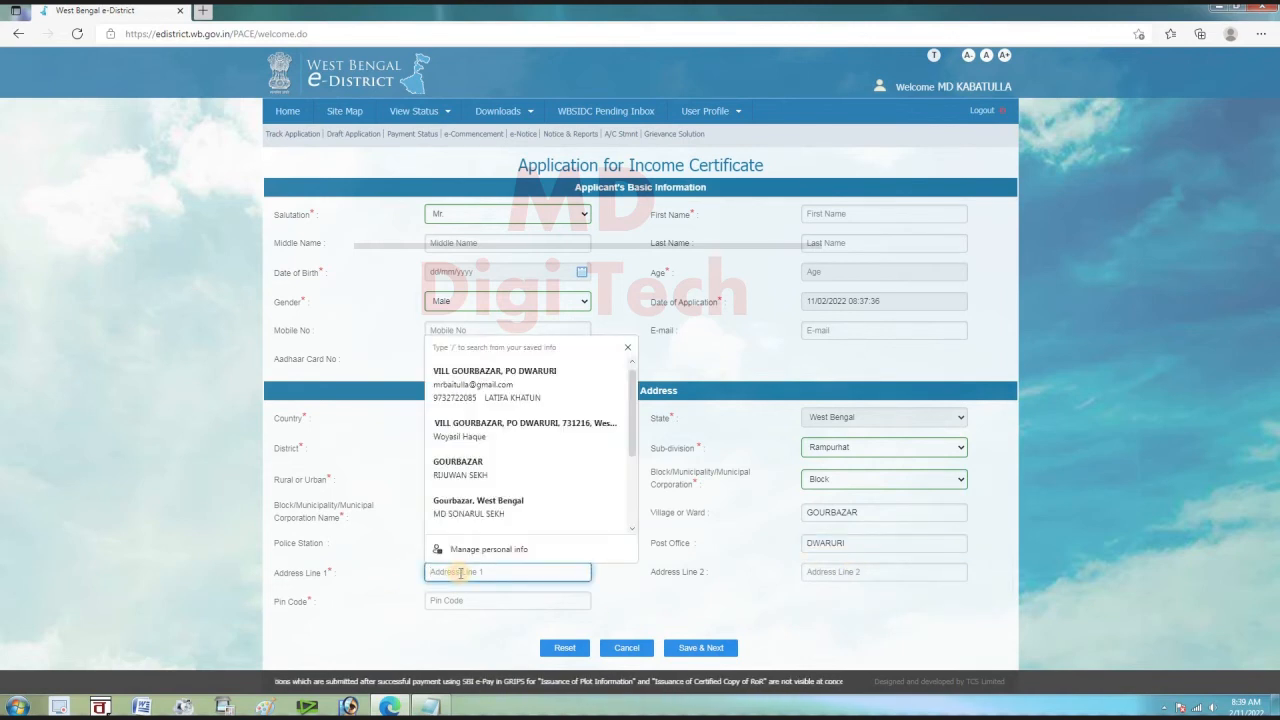
scroll(466, 480, down, 1)
click(470, 474)
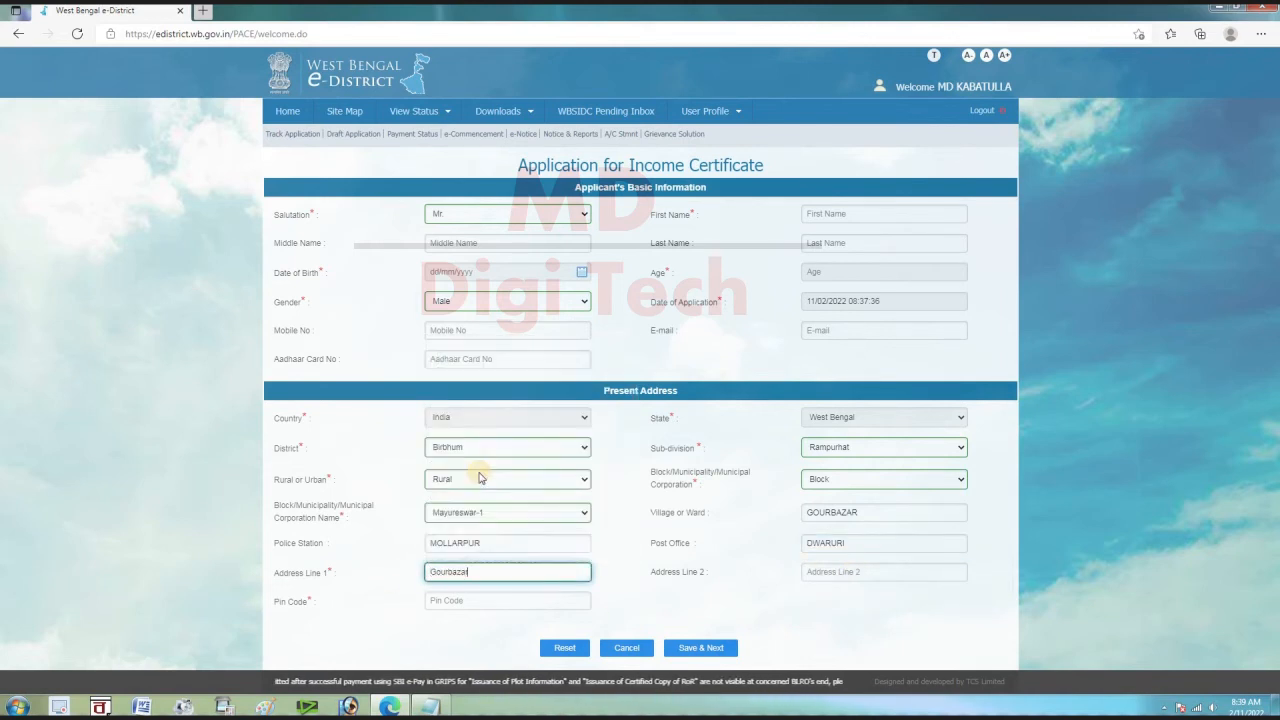
click(503, 569)
click(492, 402)
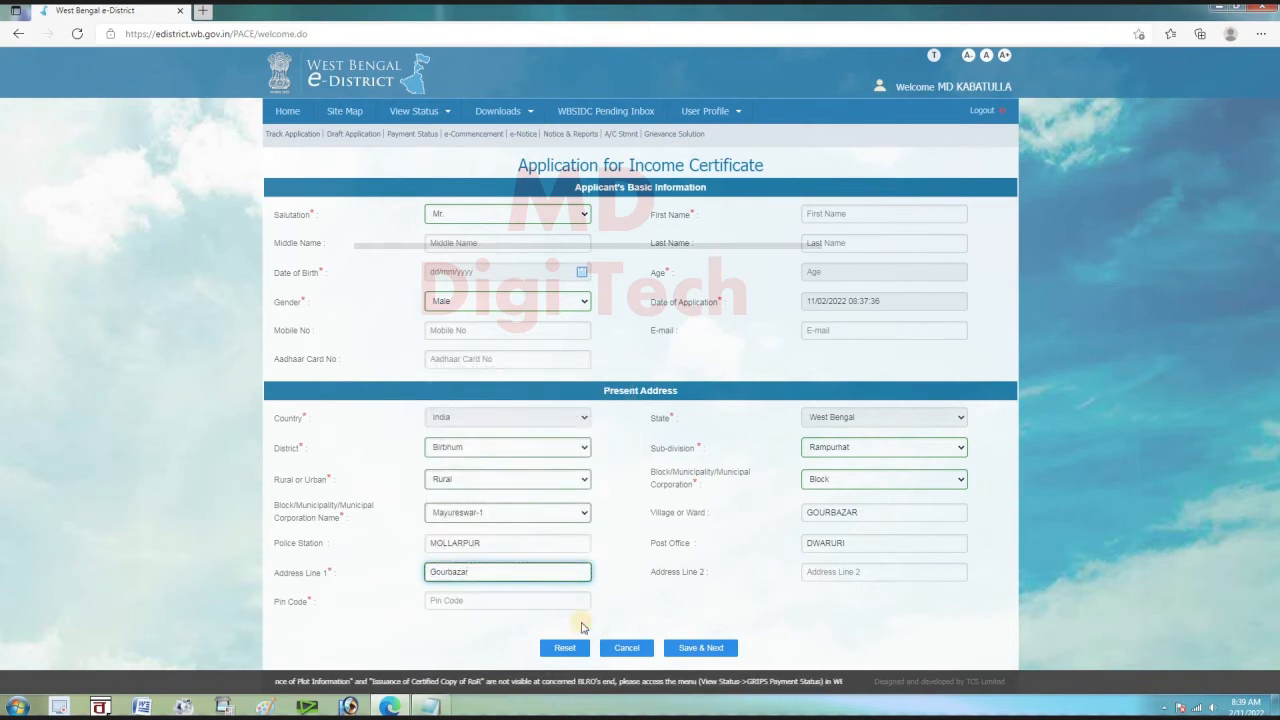
click(508, 600)
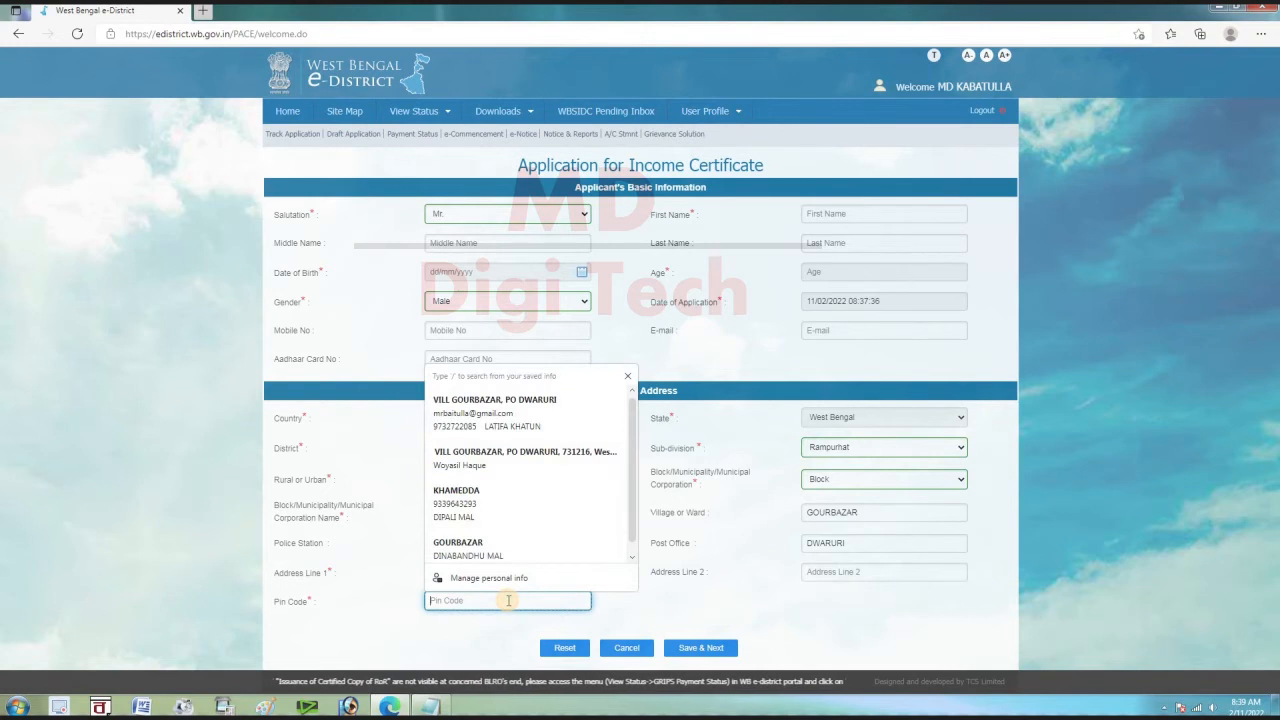
text(731216)
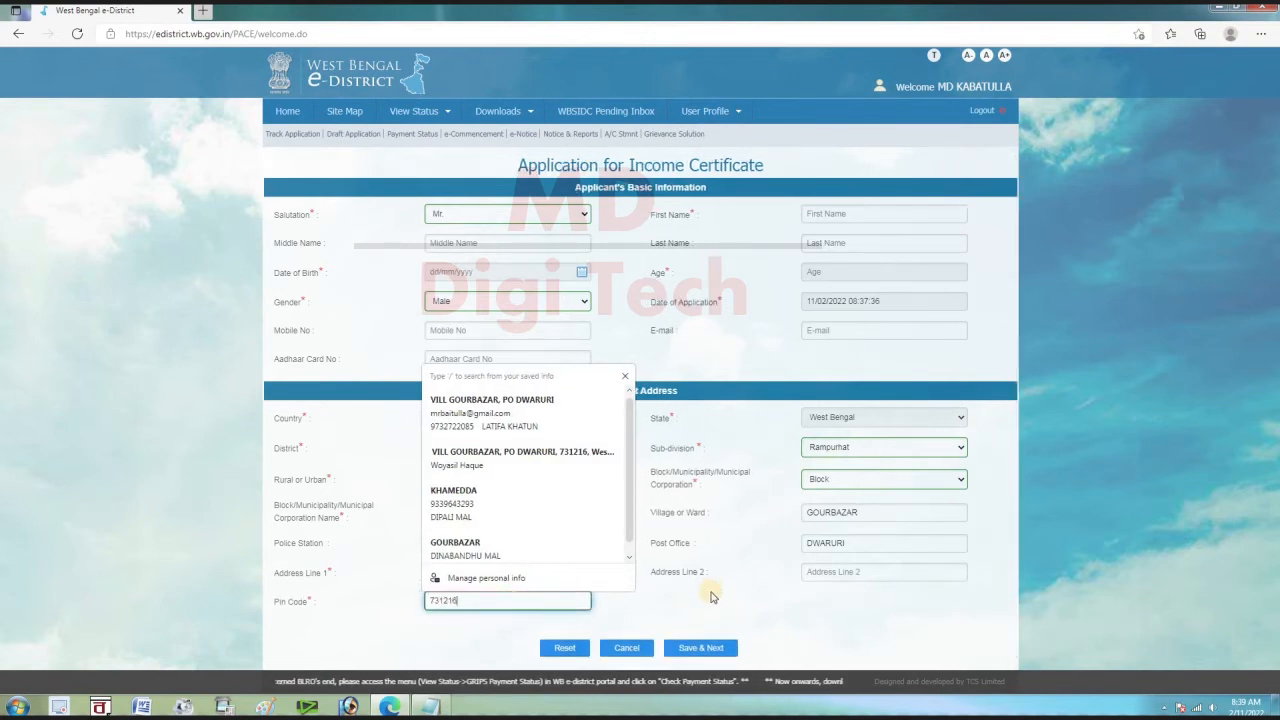
click(712, 597)
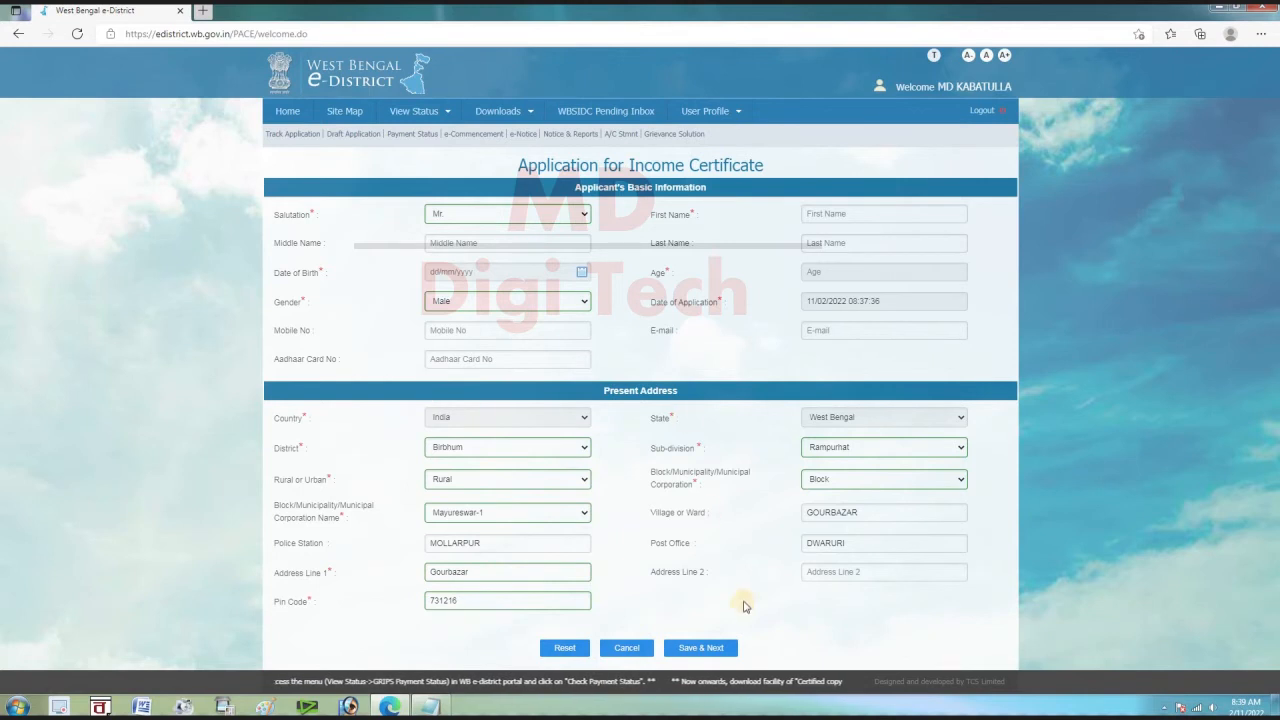
Save the present address, set parent as Father with salutation Mr., and copy address as permanent
click(721, 655)
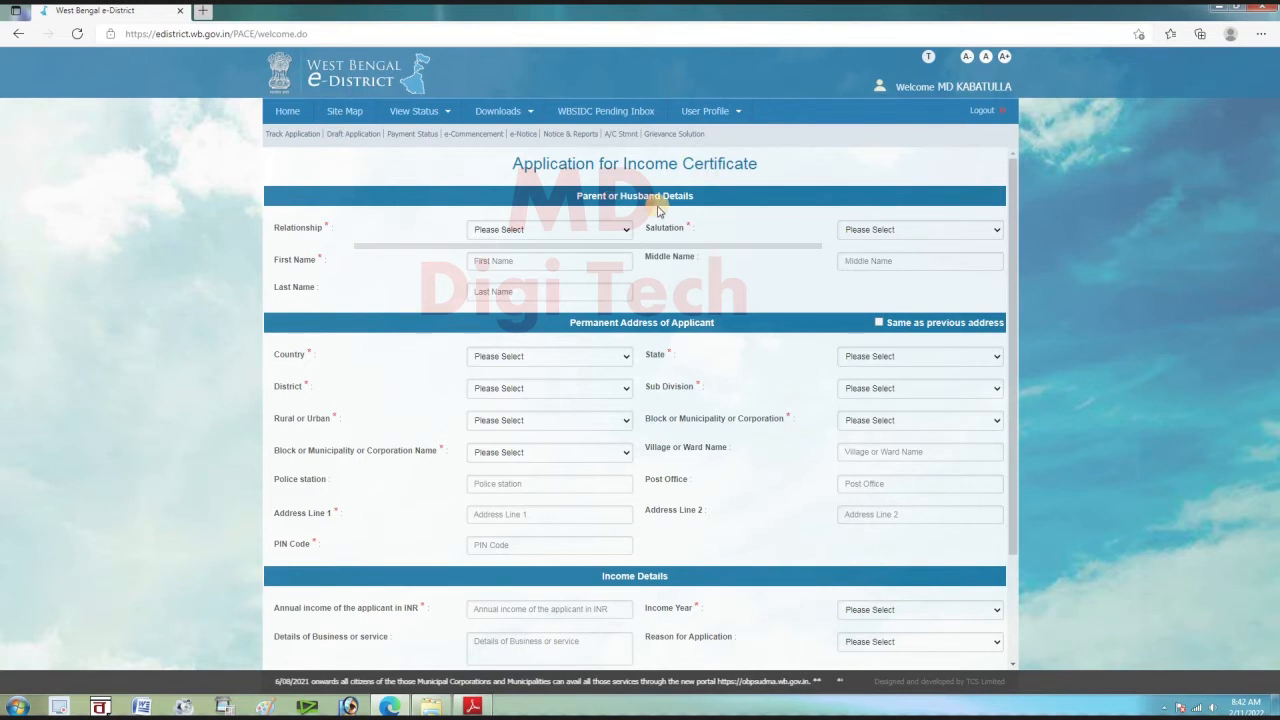
click(505, 233)
click(507, 252)
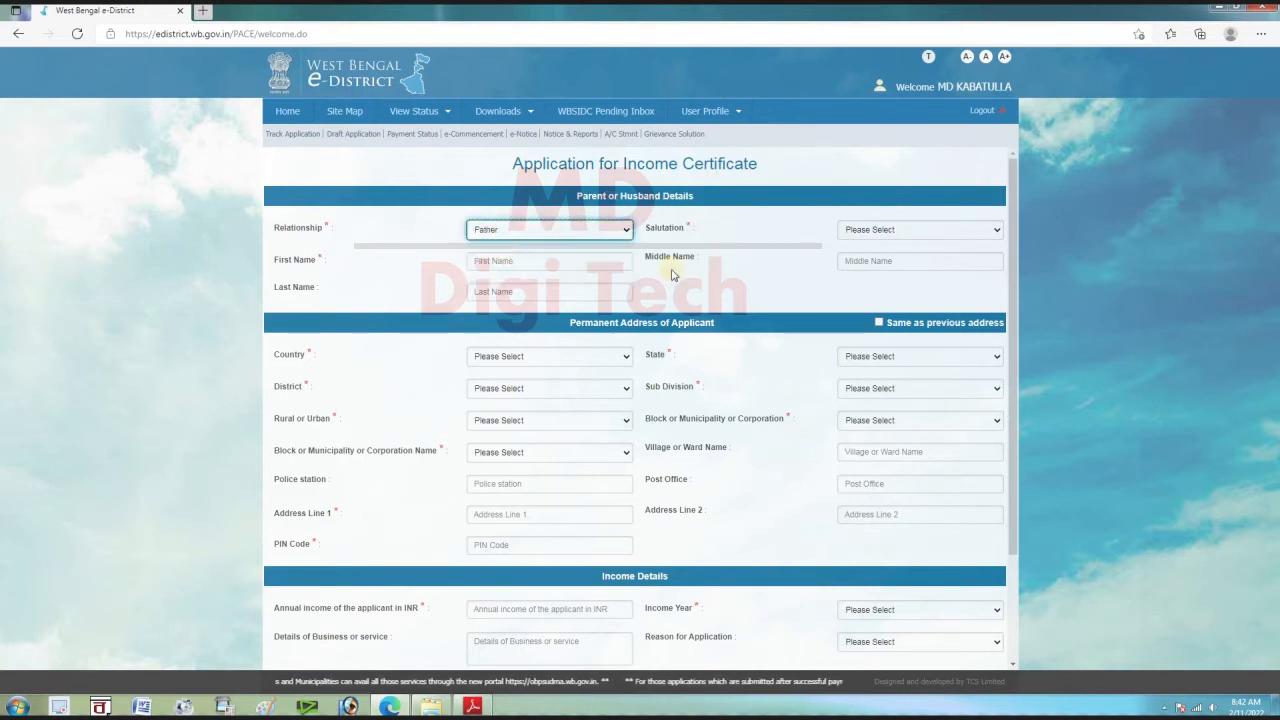
click(880, 231)
click(878, 257)
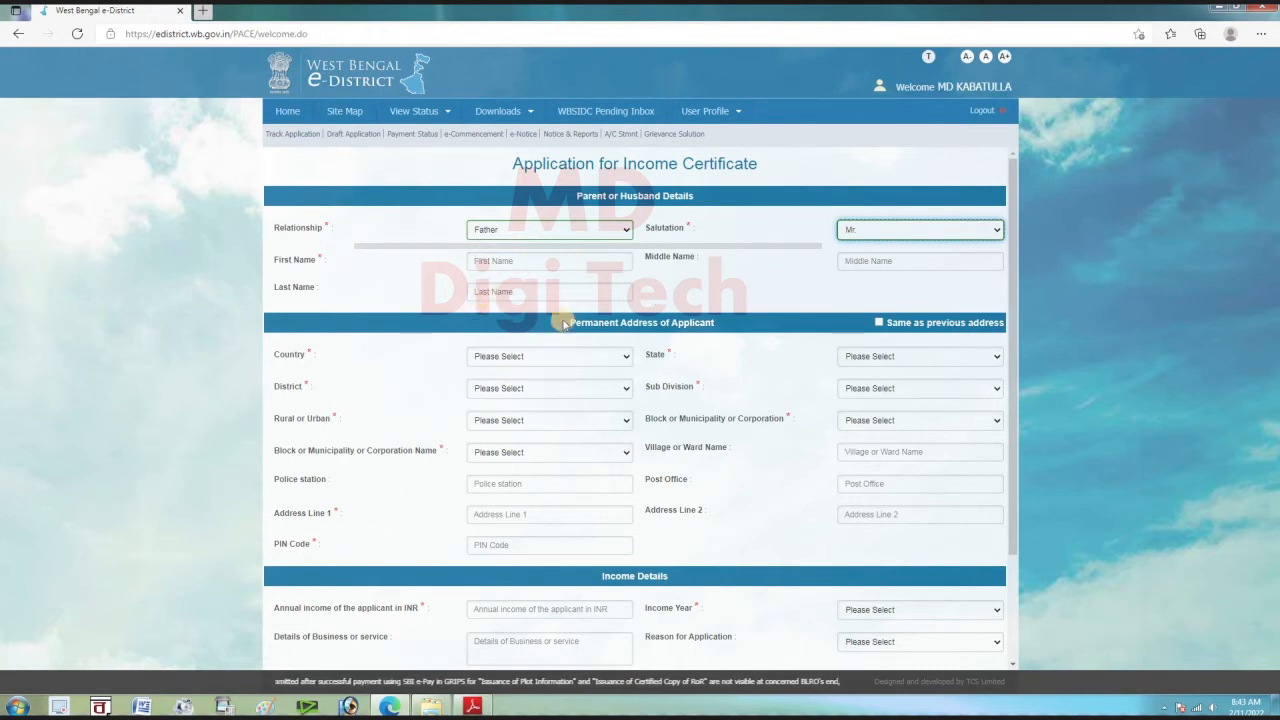
click(880, 324)
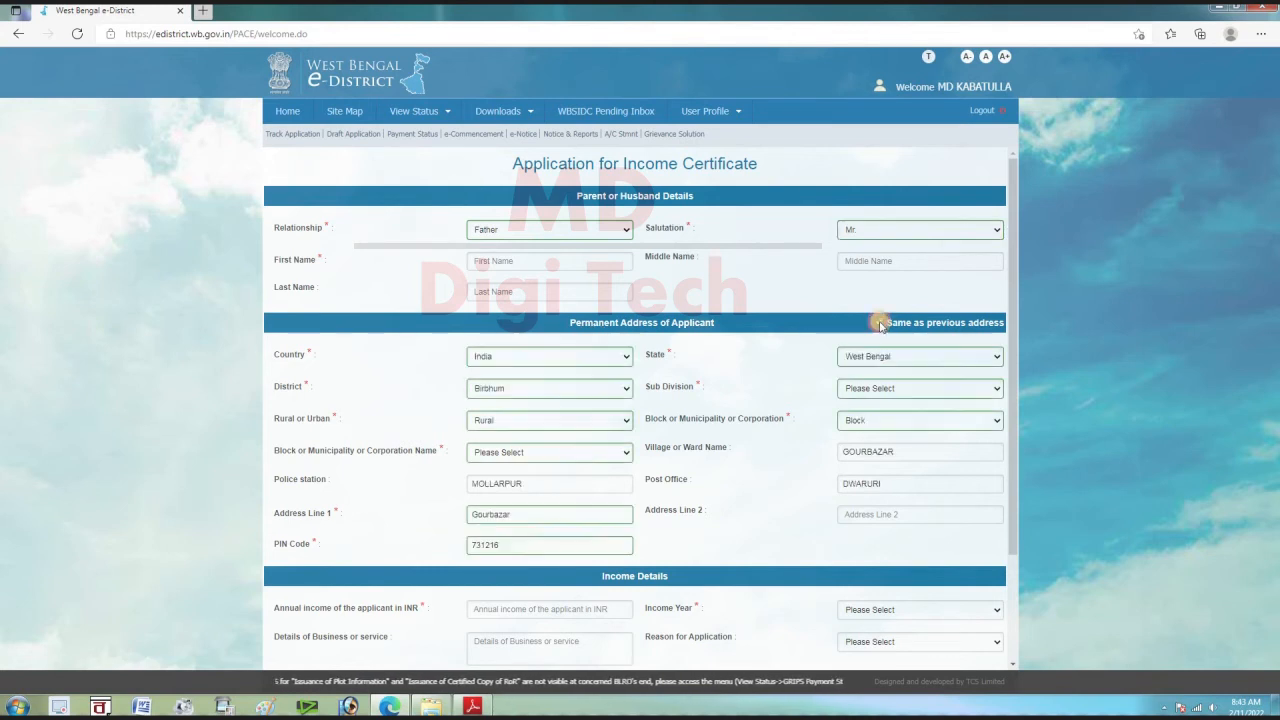
Enter annual income 60000 for year 2021-2022 with business detail FARMER
drag(1017, 341, 1016, 443)
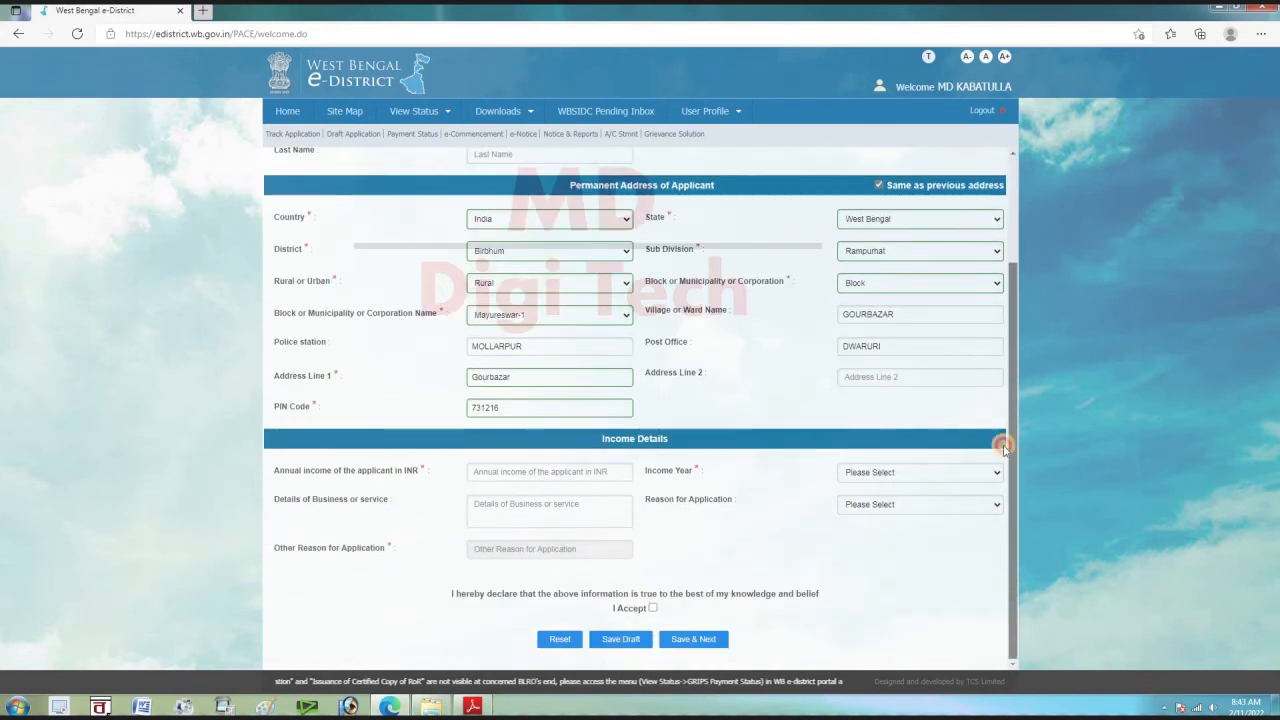
click(527, 470)
text(8)
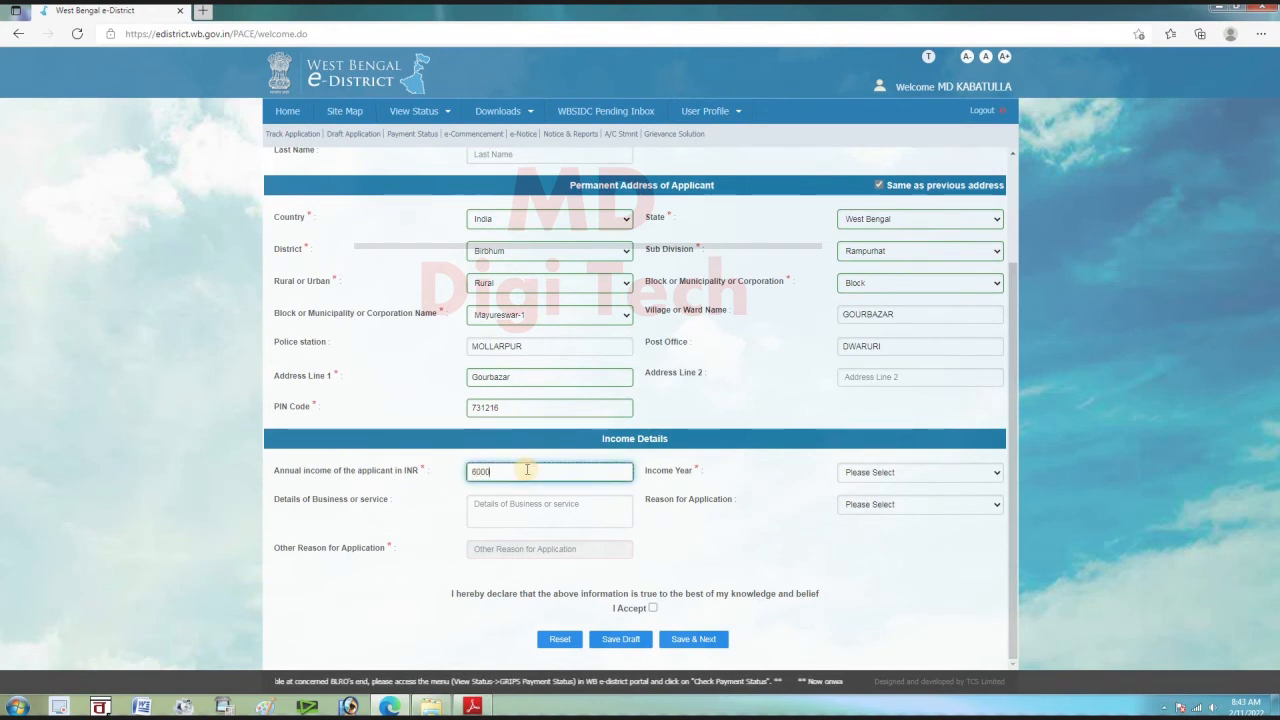
click(917, 474)
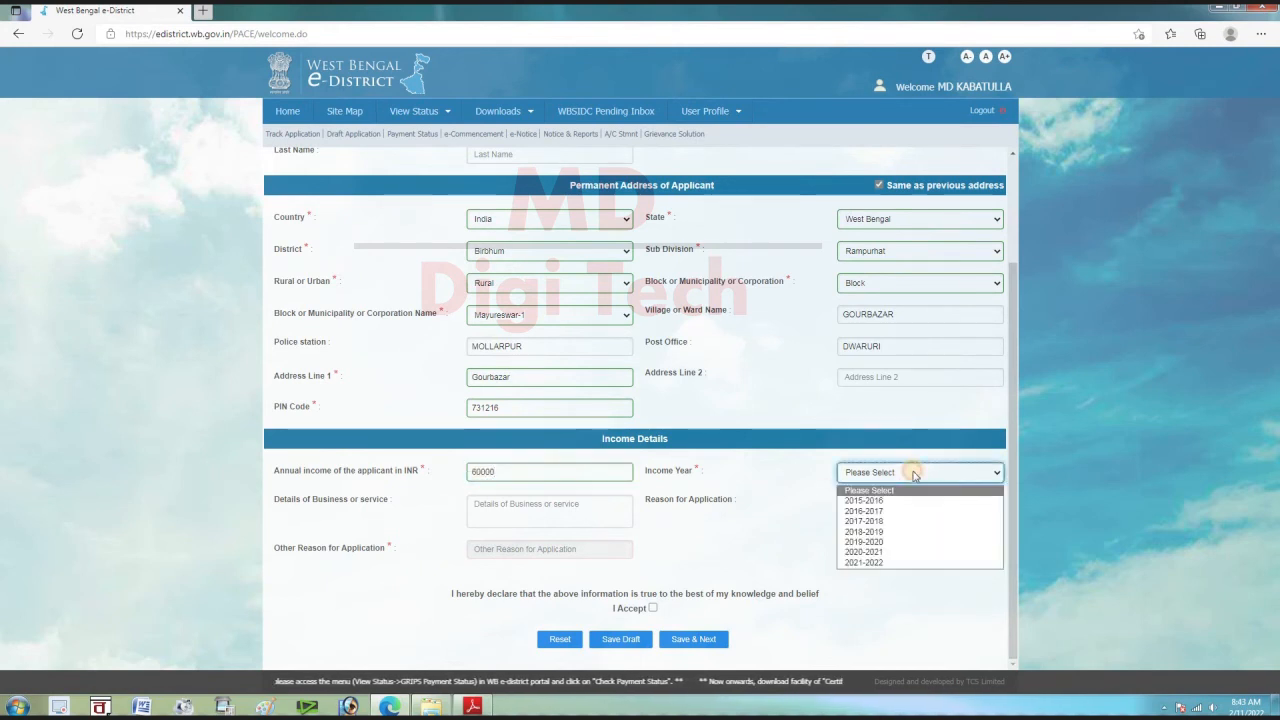
click(898, 564)
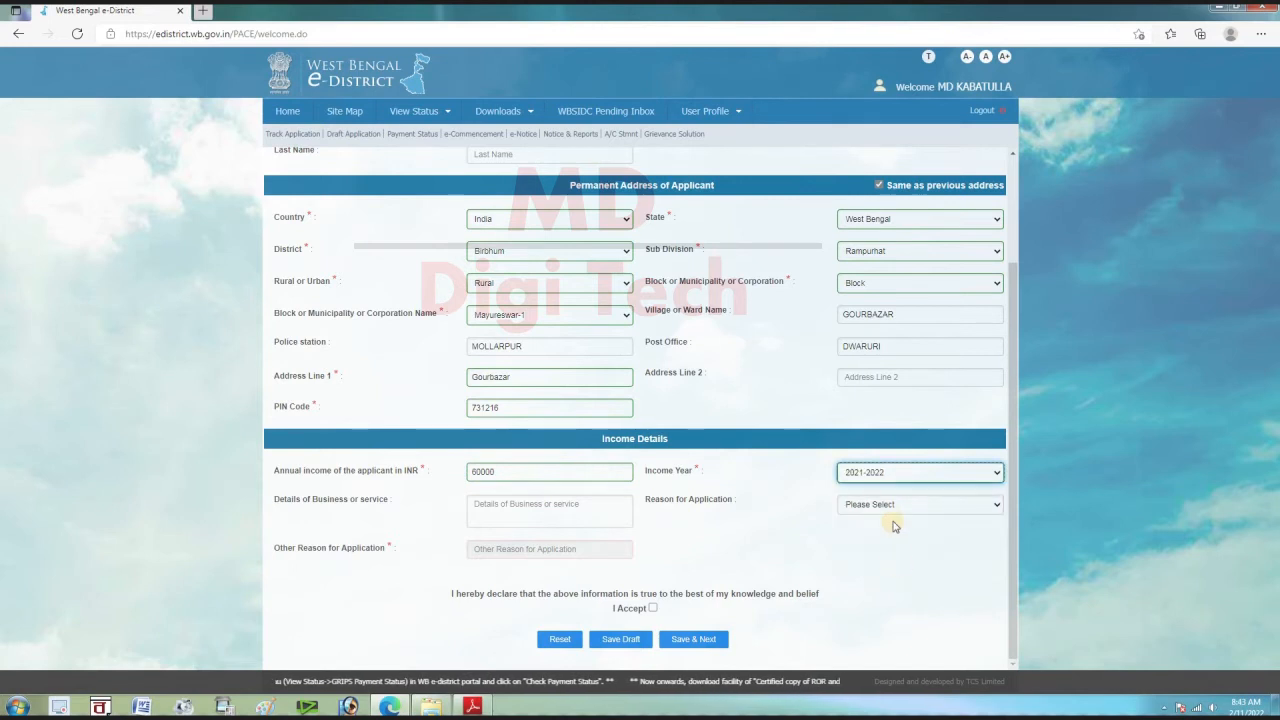
click(550, 510)
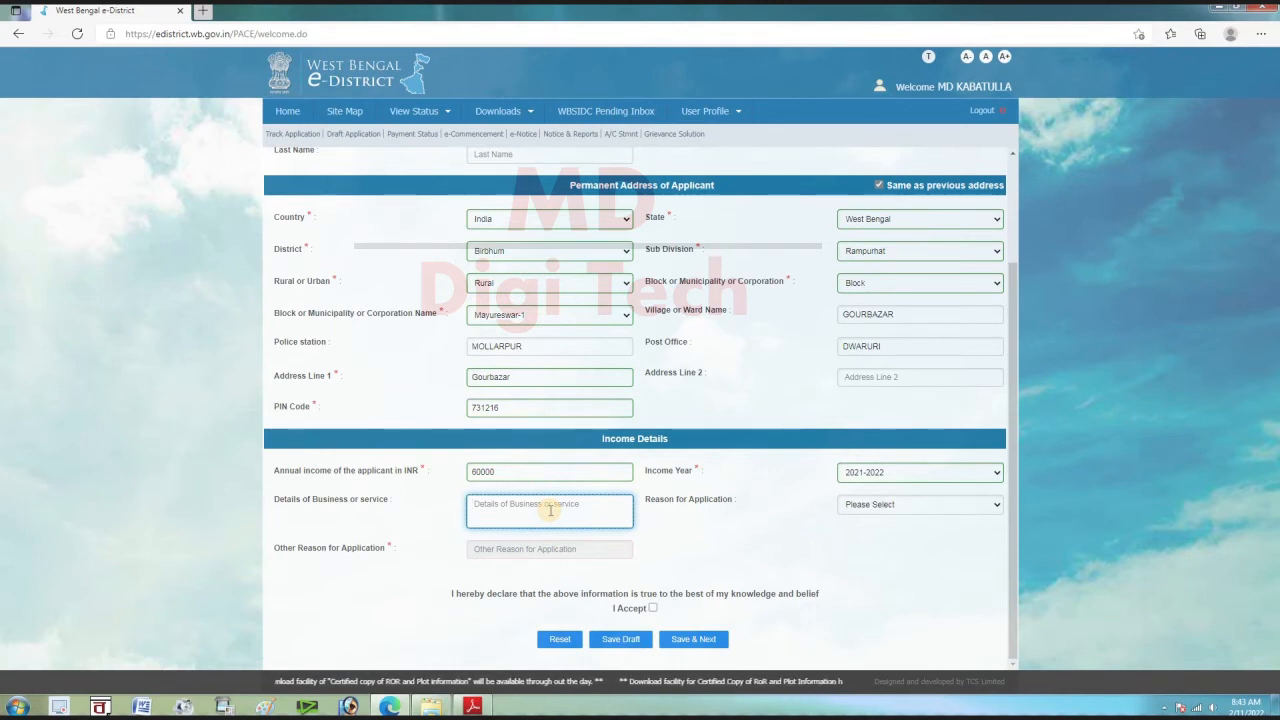
text(FARMER)
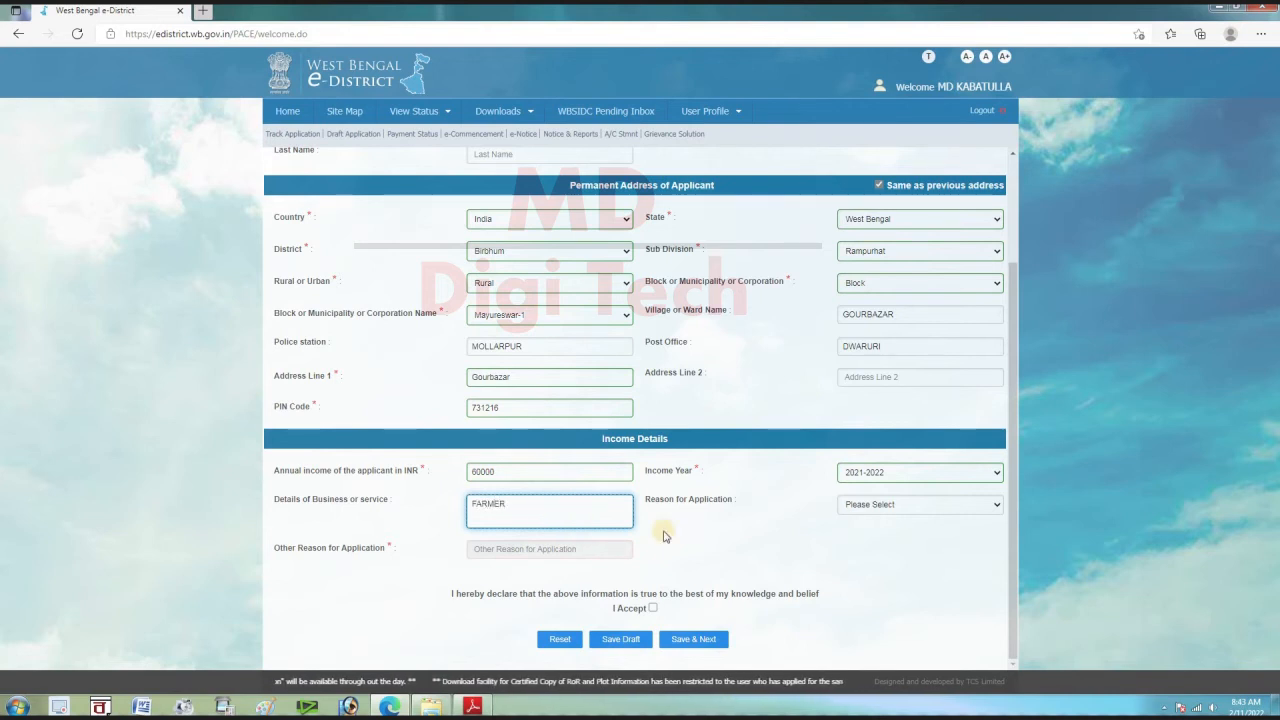
Choose reason Other, enter 'FOR SVMCM SCHOLARSHIP', and accept the declaration
click(852, 506)
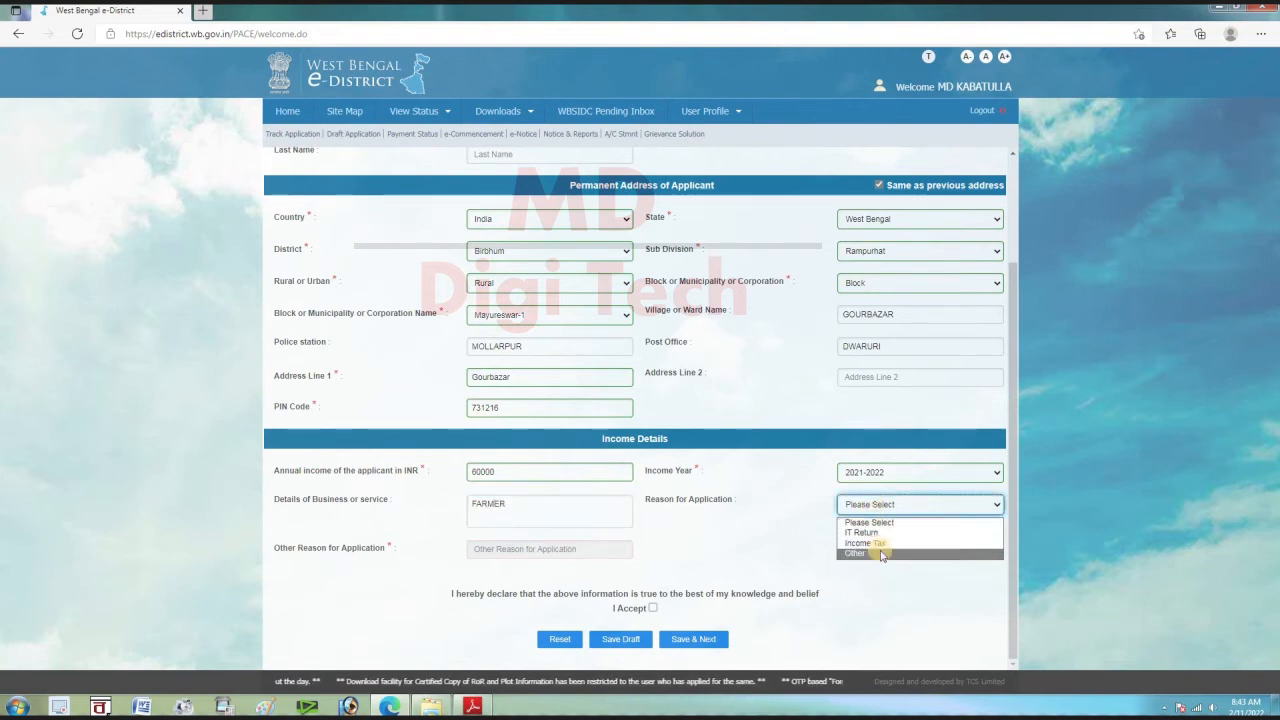
click(884, 554)
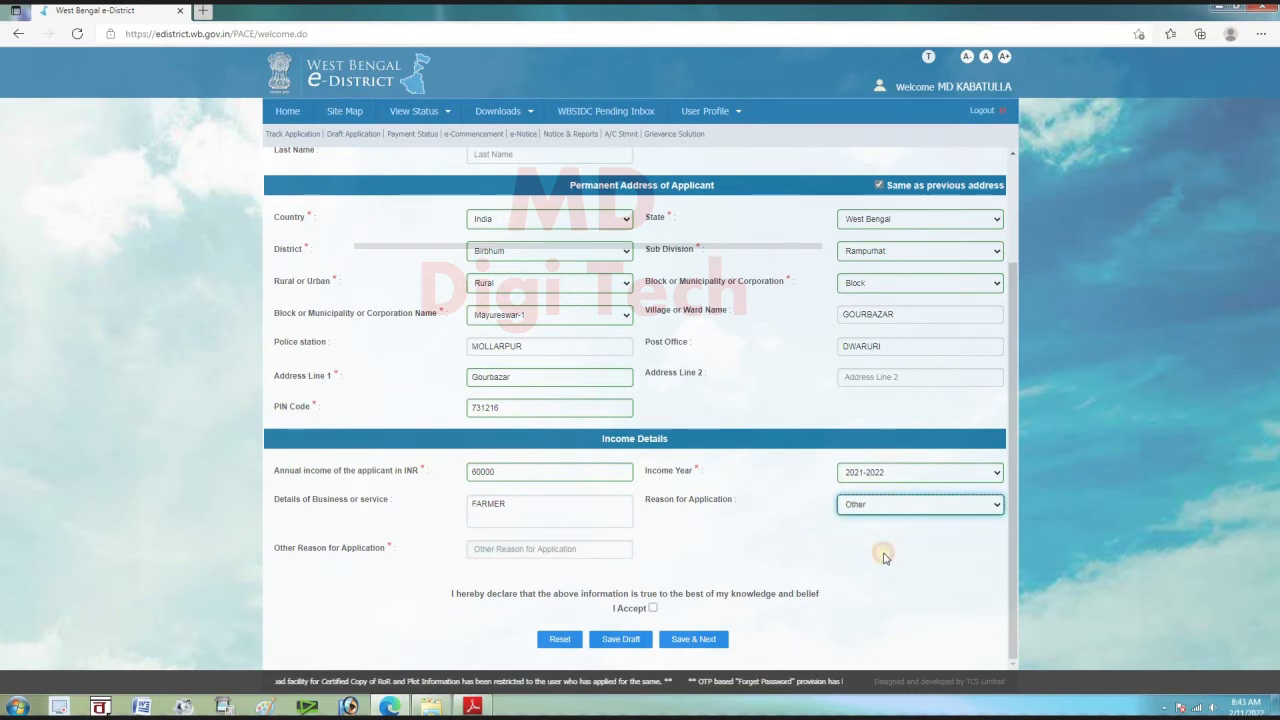
click(604, 546)
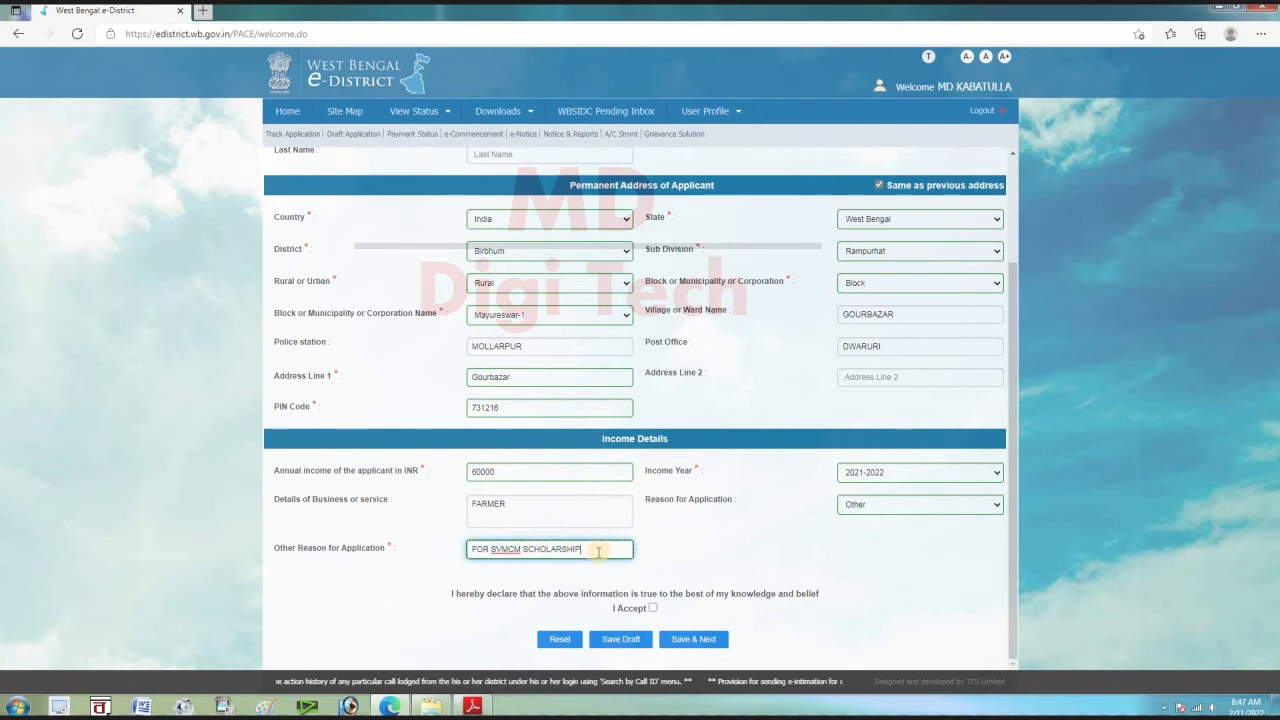
click(653, 608)
Save the income details and scroll through the View Application Details review panel
click(690, 639)
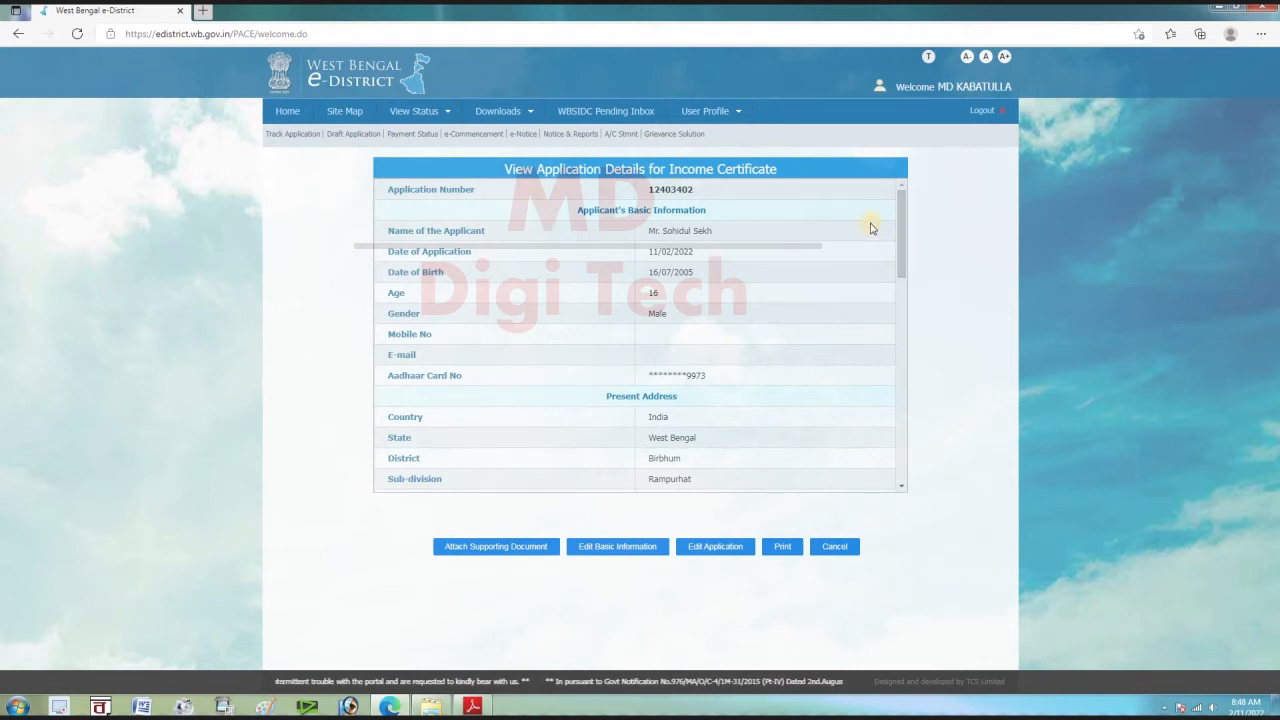
click(902, 229)
drag(902, 229, 908, 166)
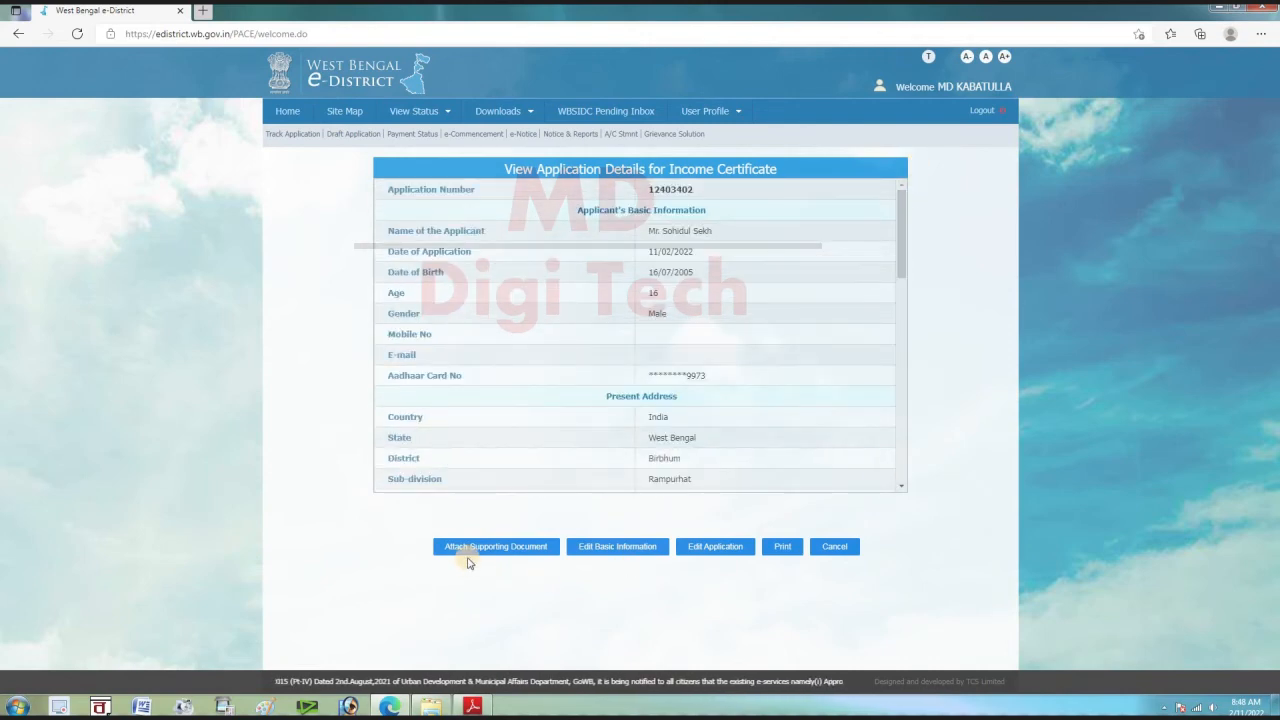
Attach the Residential Proof, Photograph, Income Proof and one other supporting document to the application
click(503, 550)
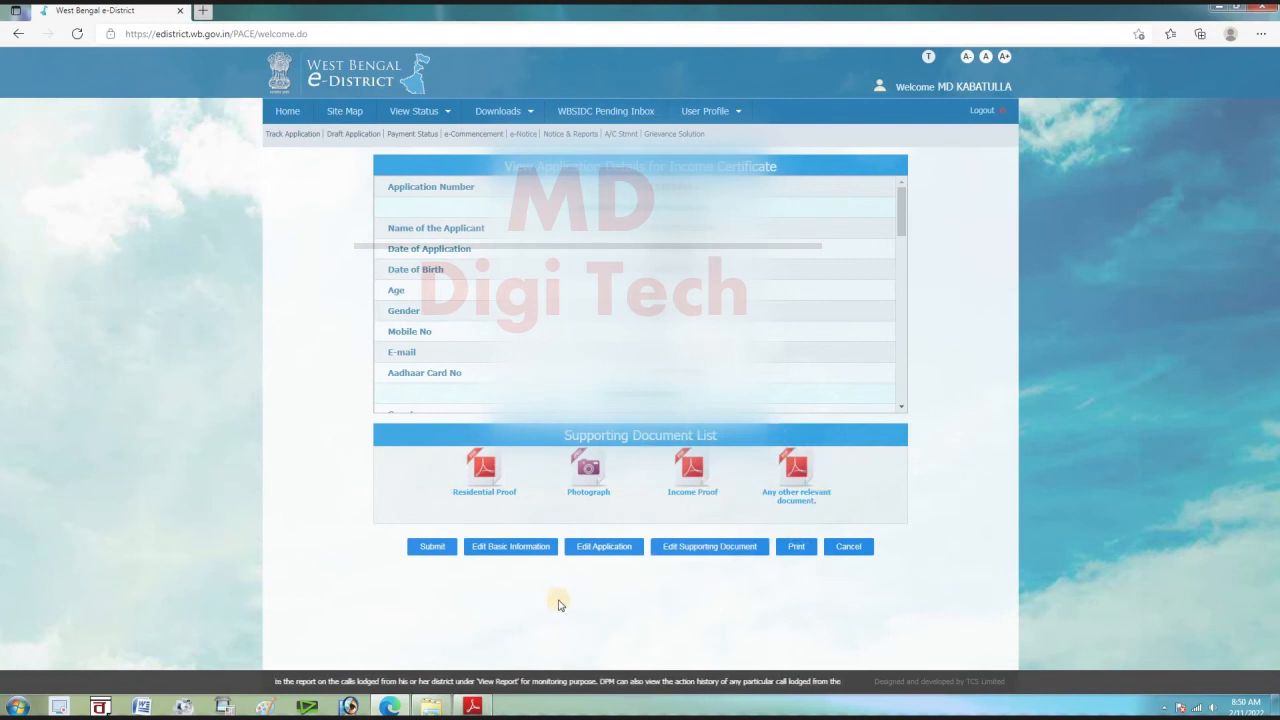
Submit the Income Certificate application and bring up its Application Acknowledgement
click(432, 547)
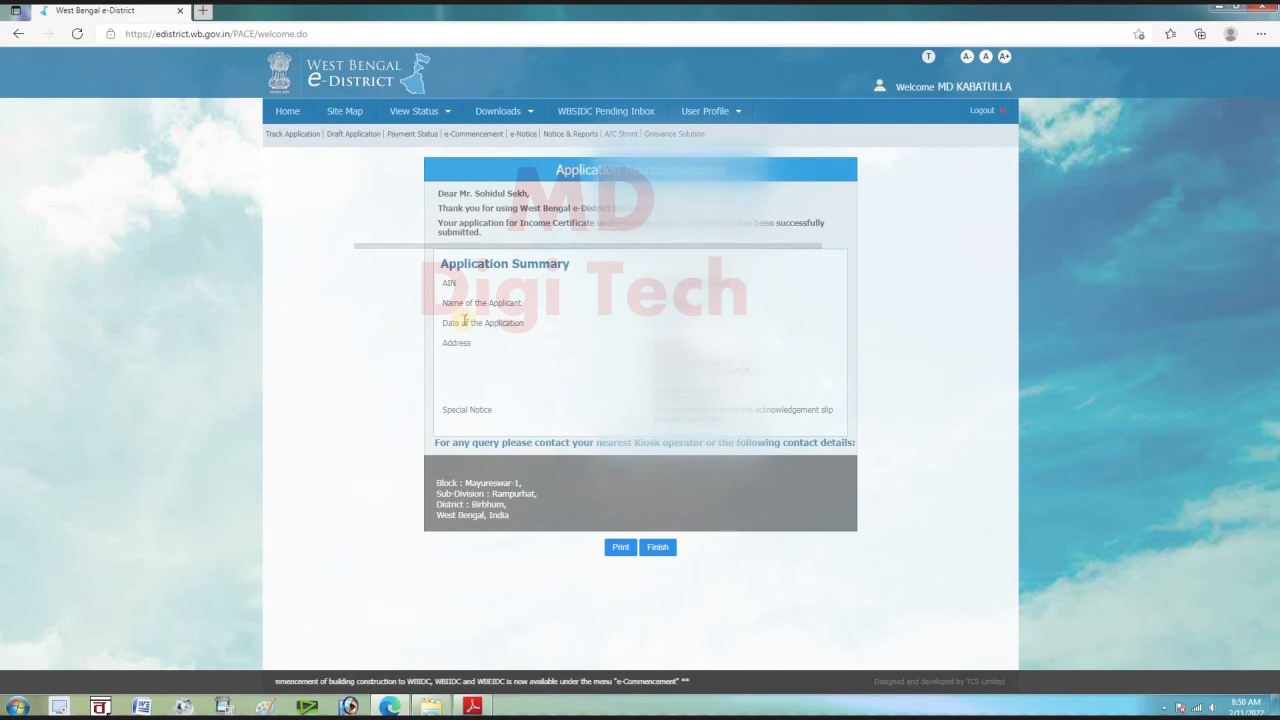
Finish the acknowledgement and check that the 11/02/2022 application shows In Progress in Track Application
click(660, 553)
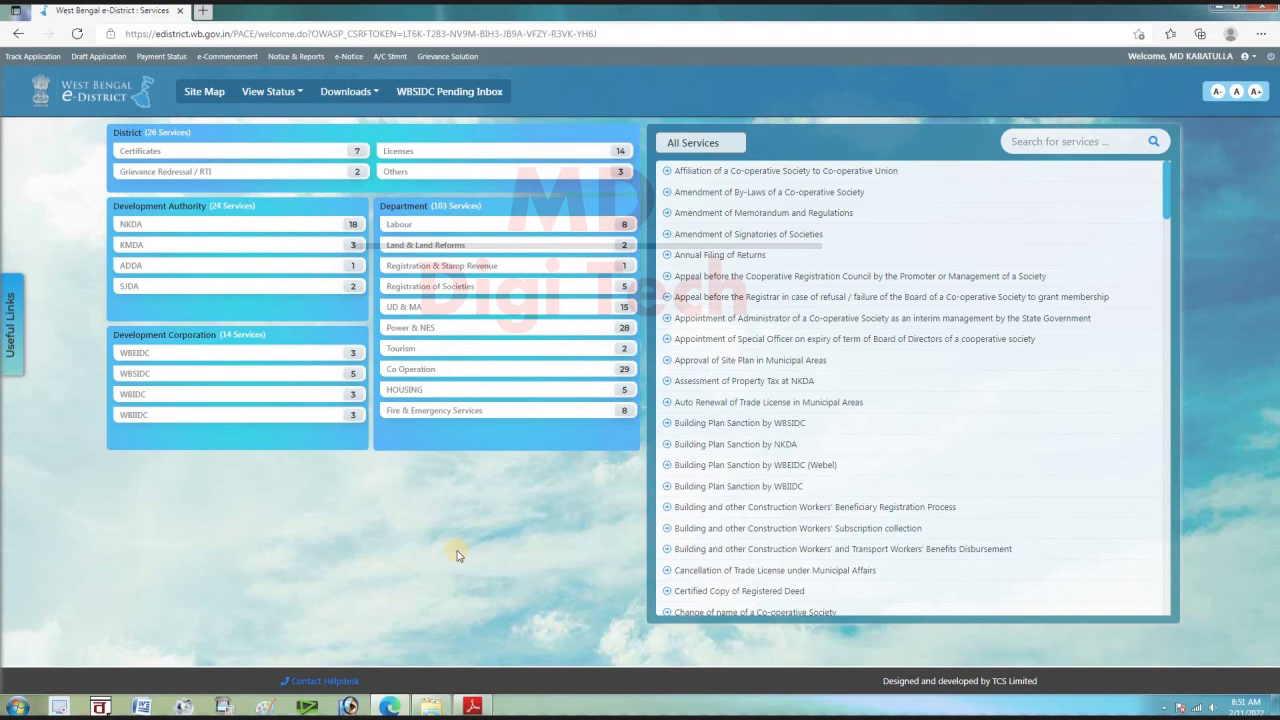
click(44, 60)
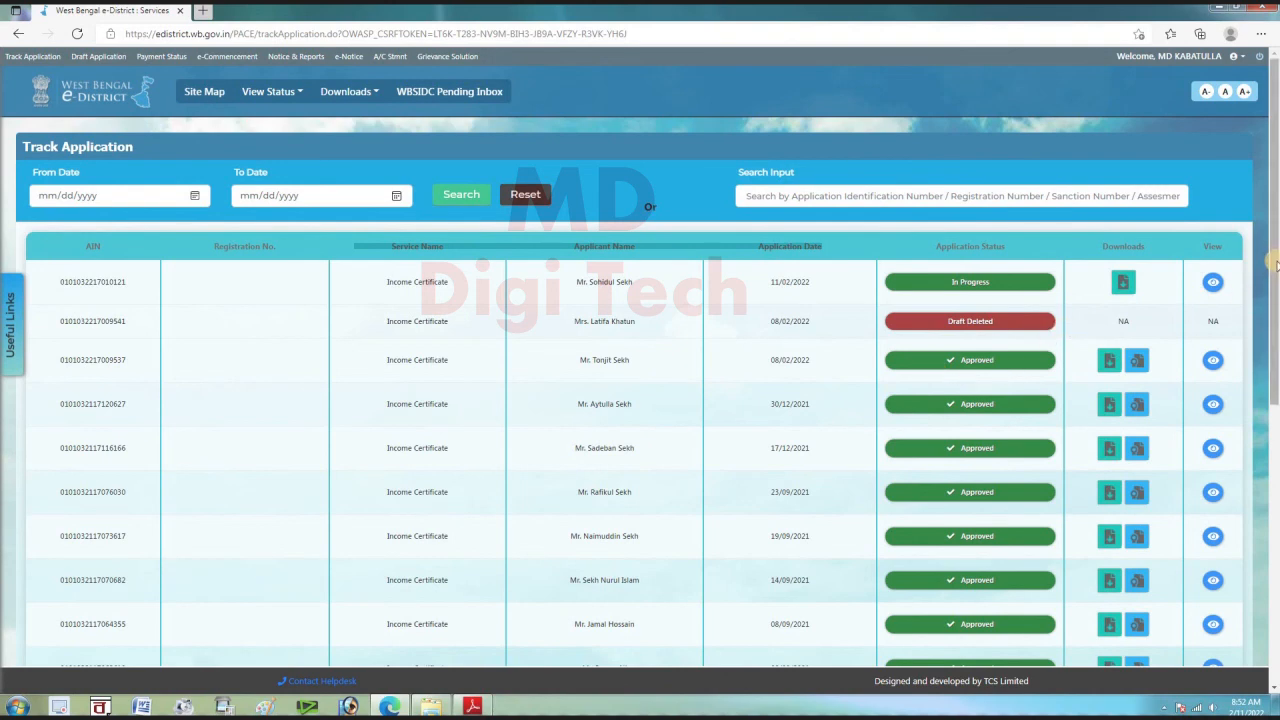
Review the Track Application table, then go back to the services home page
mouse_move(1276, 262)
mouse_down()
mouse_move(1273, 484)
mouse_move(1274, 243)
mouse_up()
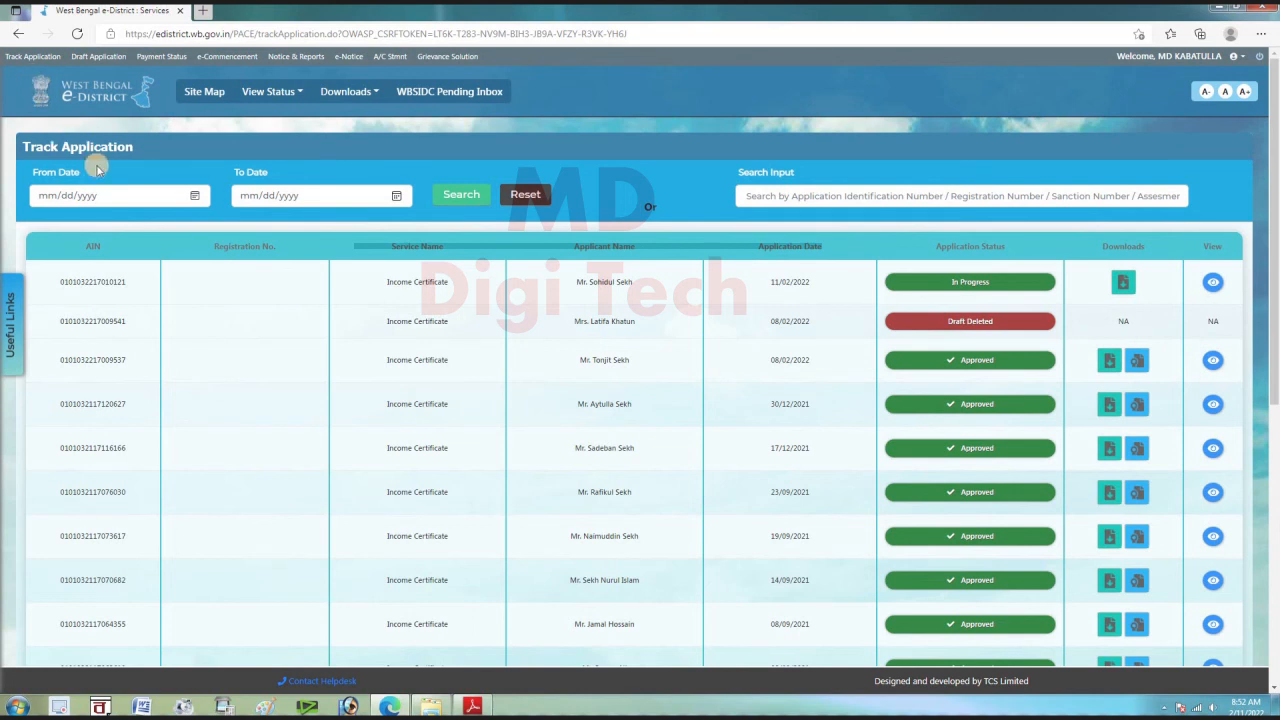
click(18, 33)
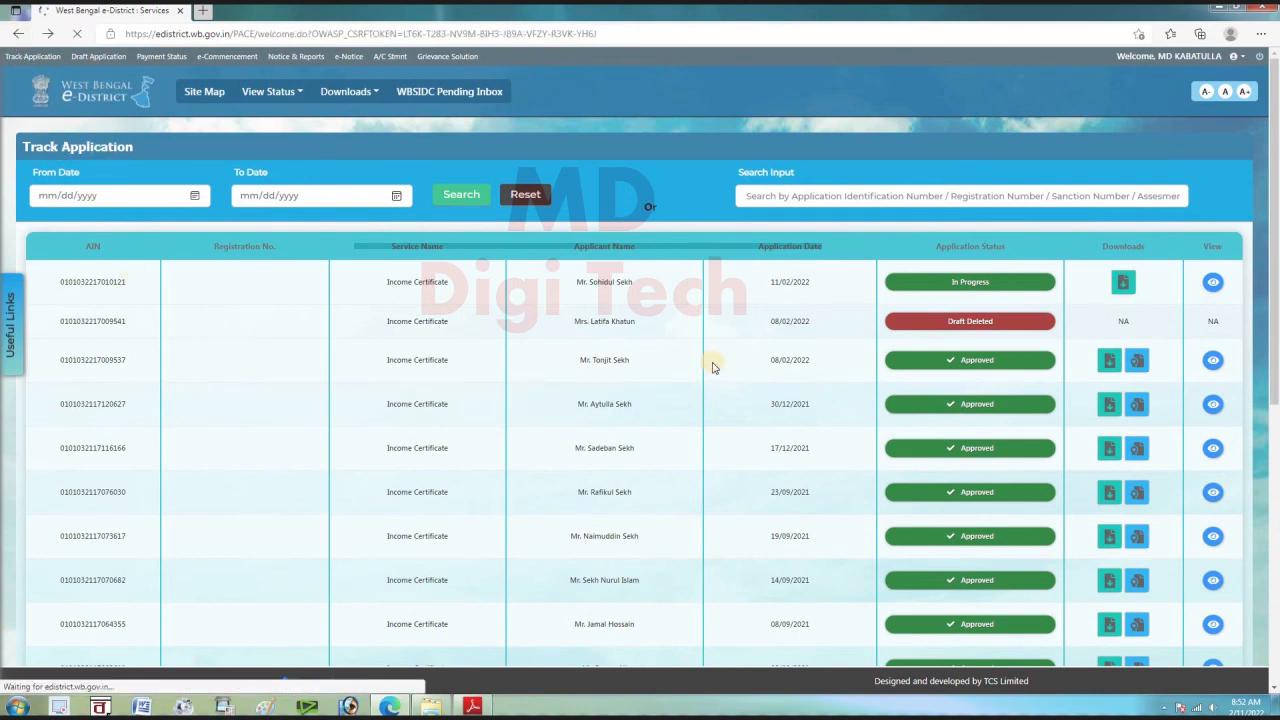